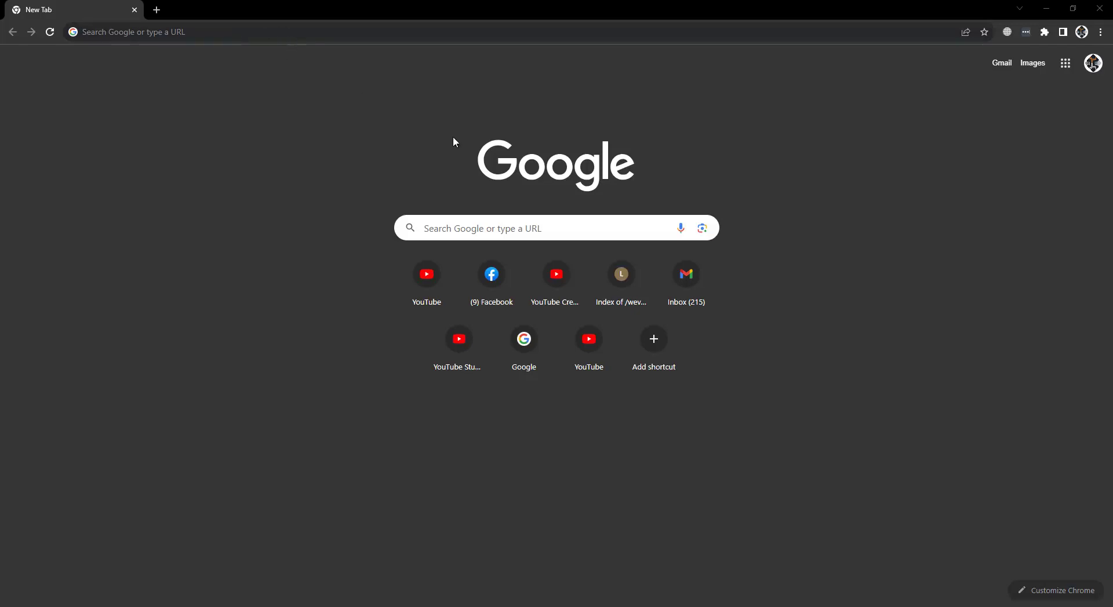
Search the web for "mongodb download"
click(291, 36)
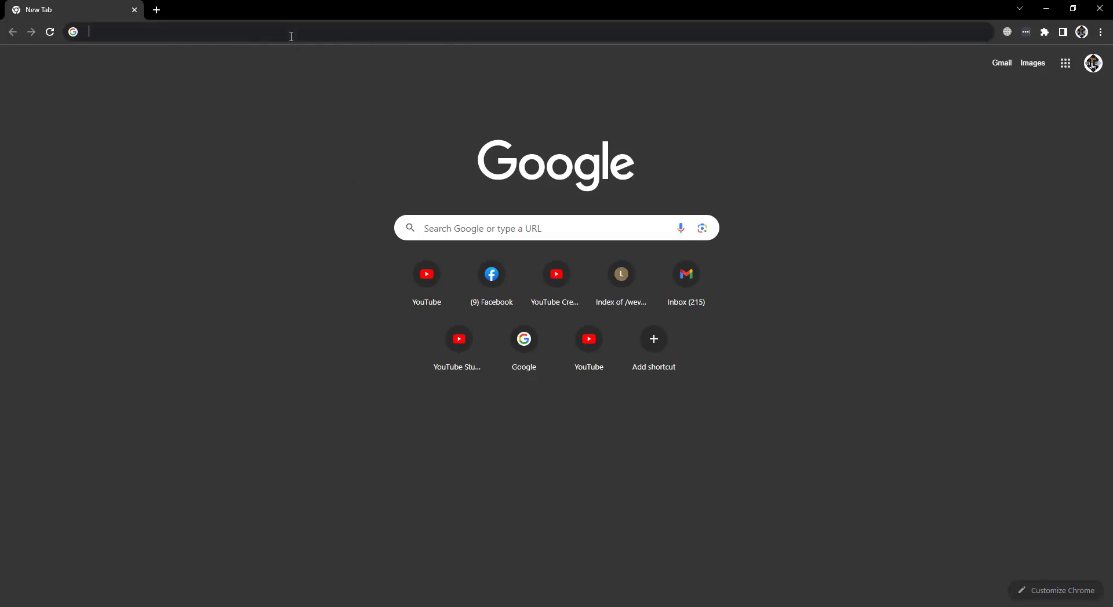
text(mon)
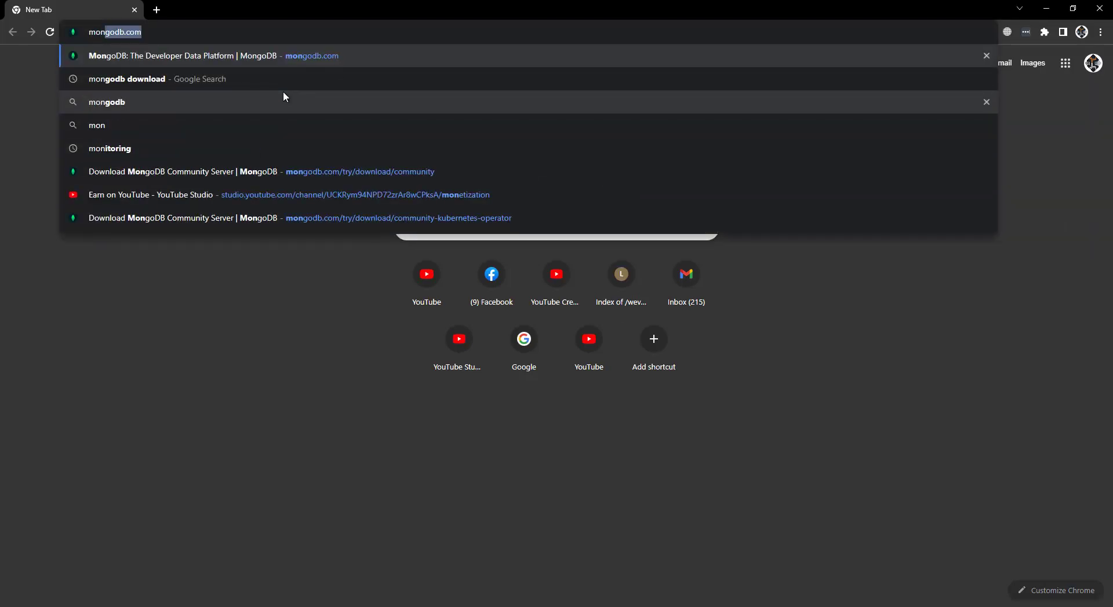
text(godb dow)
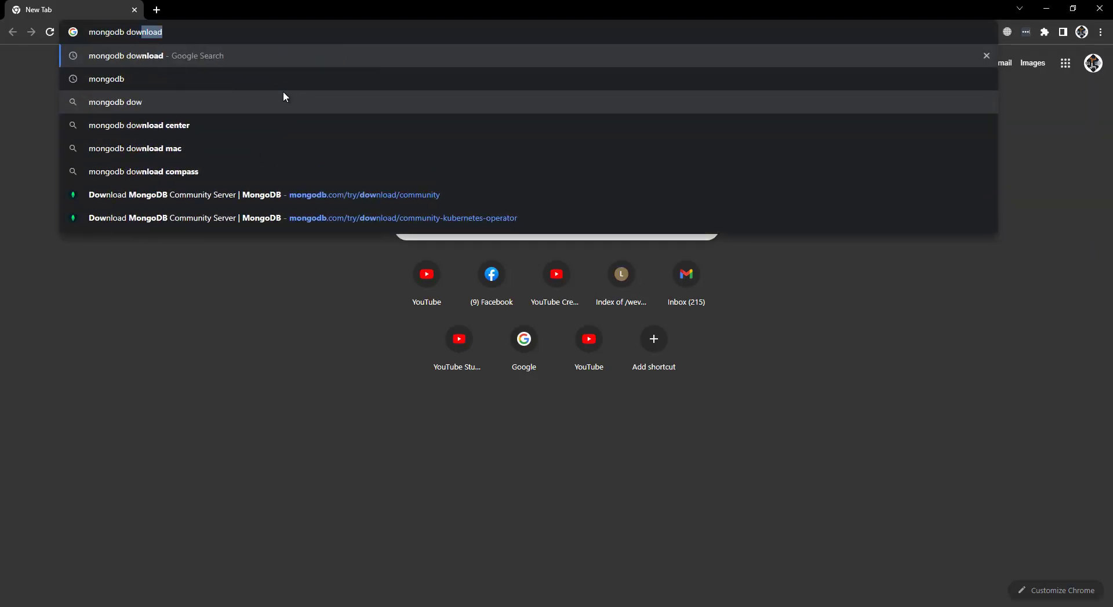
text(nload)
key(Return)
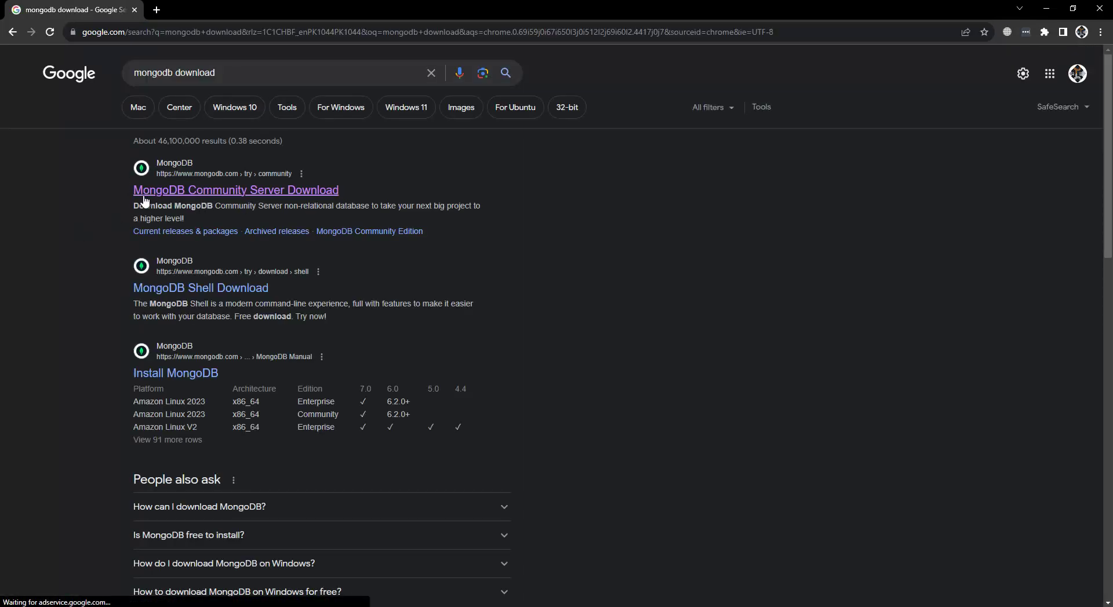
Open the MongoDB Community Server Download result in a new tab and switch to it
click(214, 181)
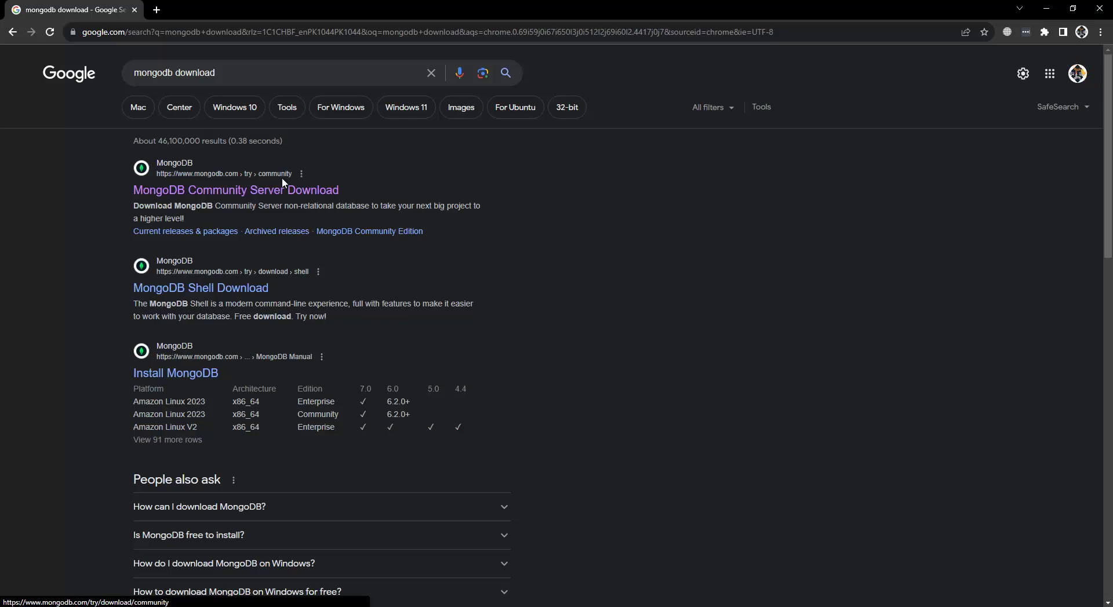
right_click(230, 193)
click(255, 200)
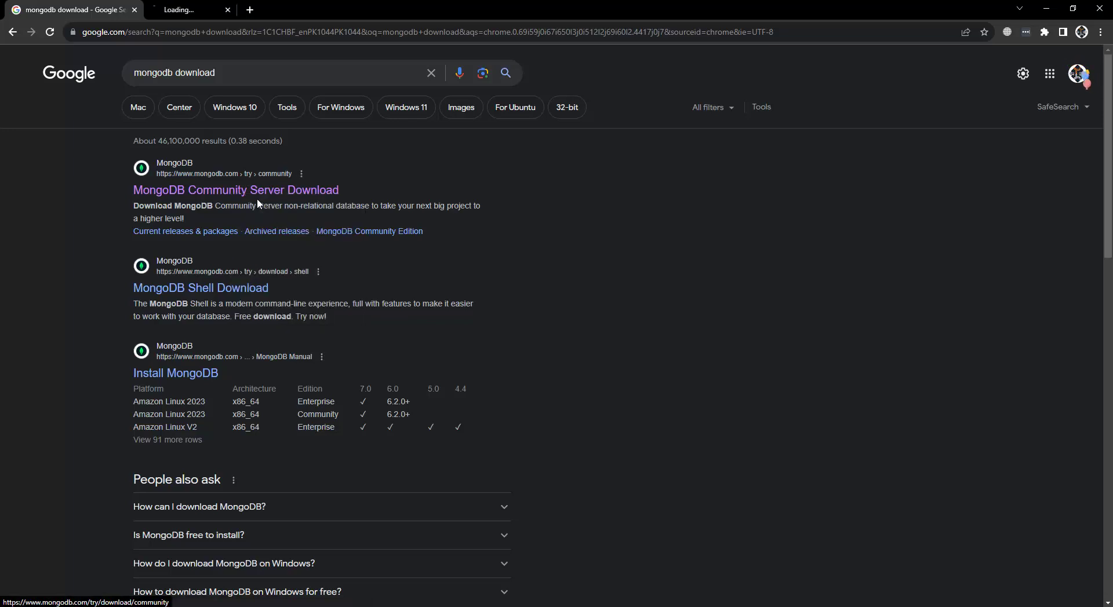
click(203, 9)
Review the versions offered for the MongoDB Community Server download
scroll(499, 210, down, 4)
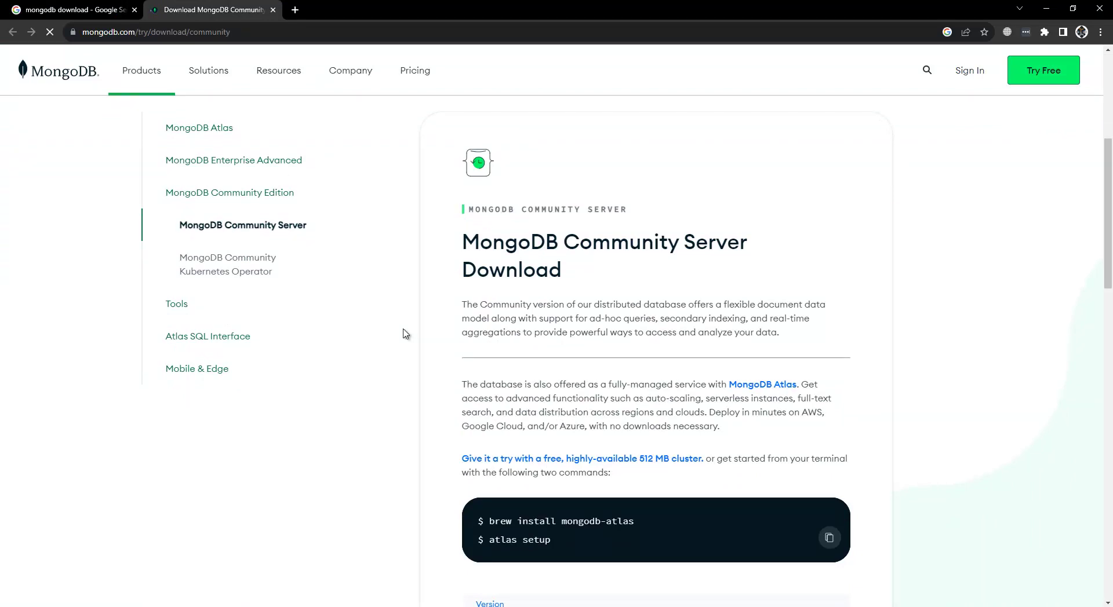
scroll(412, 334, down, 4)
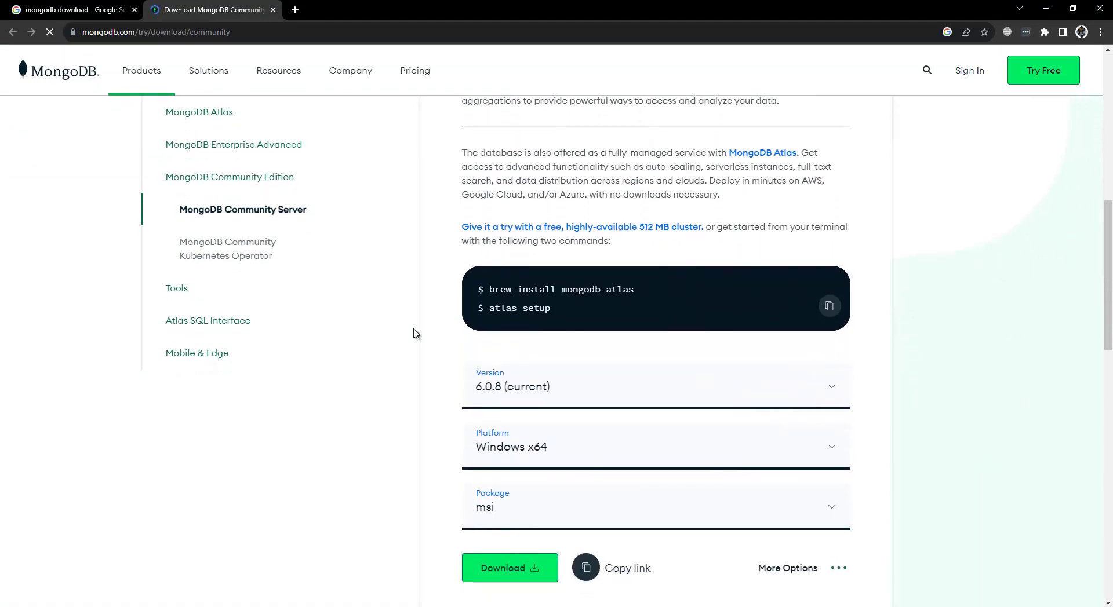
scroll(427, 325, down, 2)
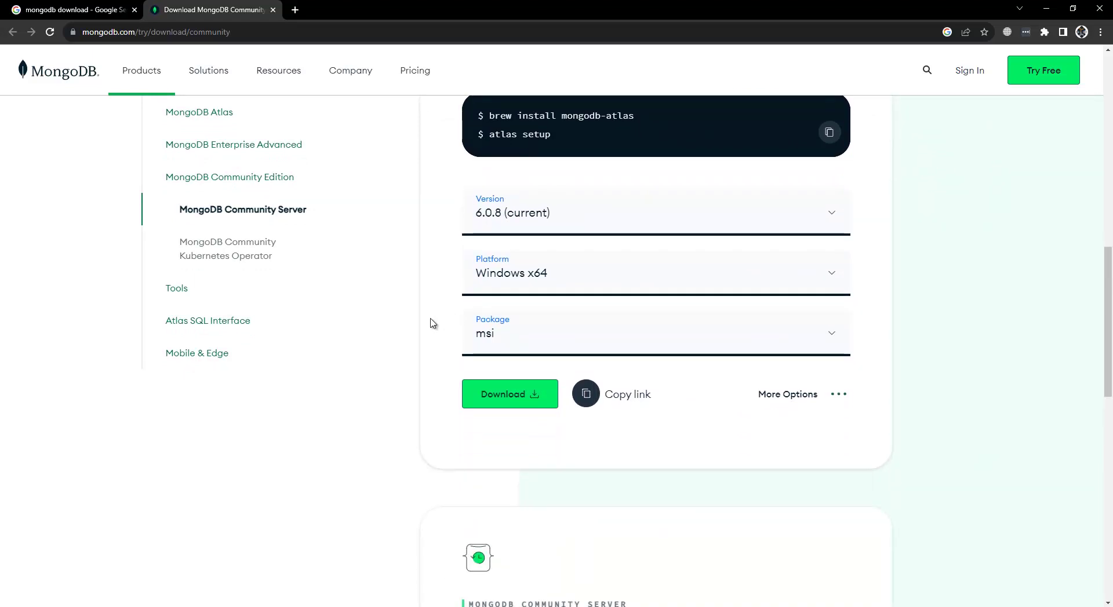
click(571, 226)
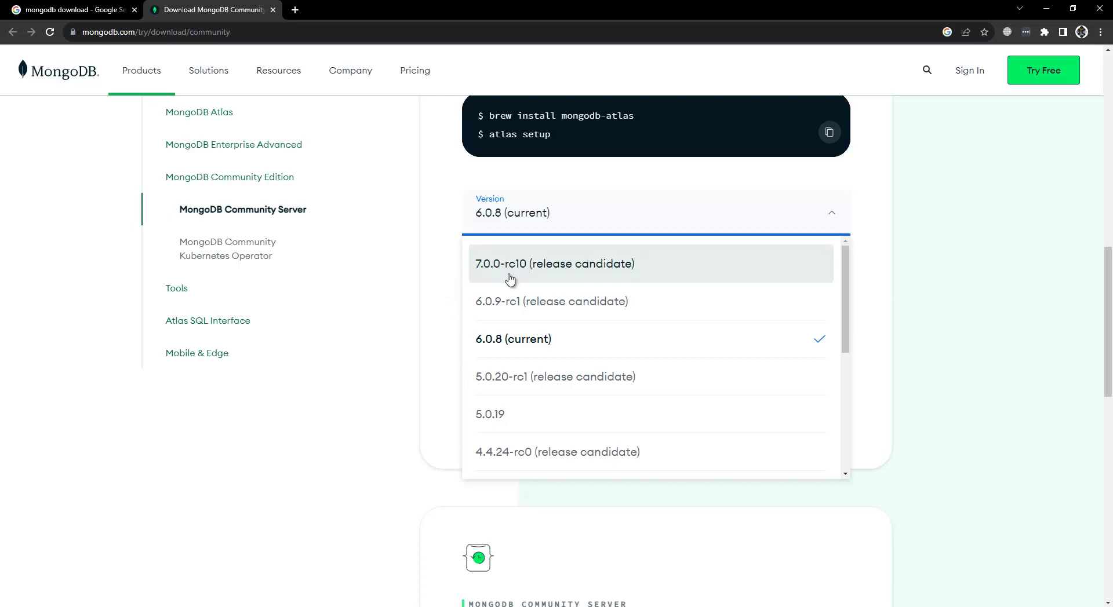
click(441, 281)
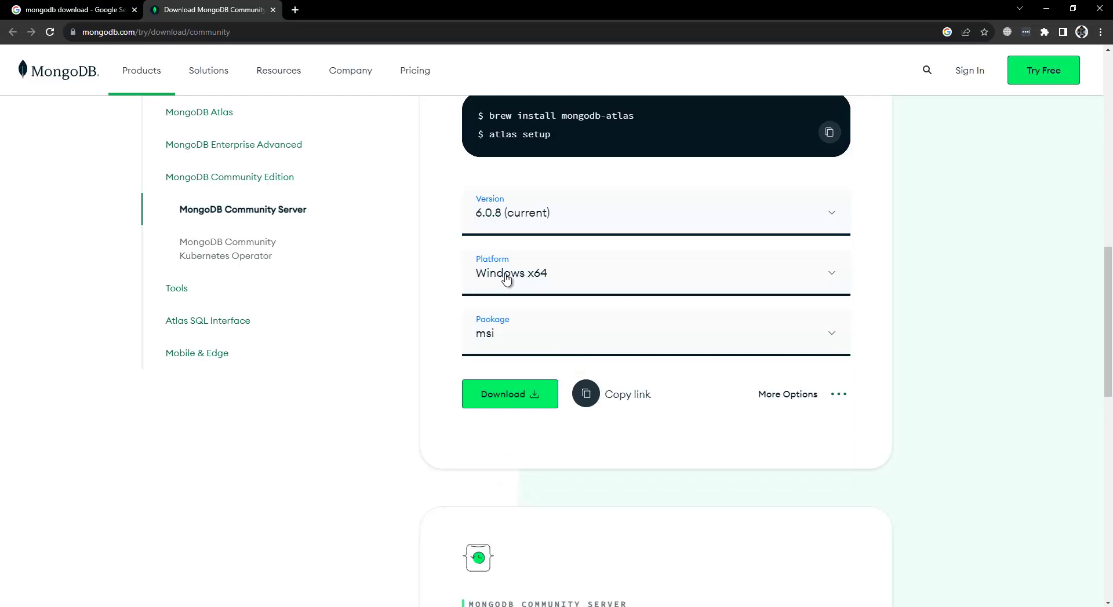
Choose Windows x64 as the platform for the MongoDB Community Server download
click(506, 278)
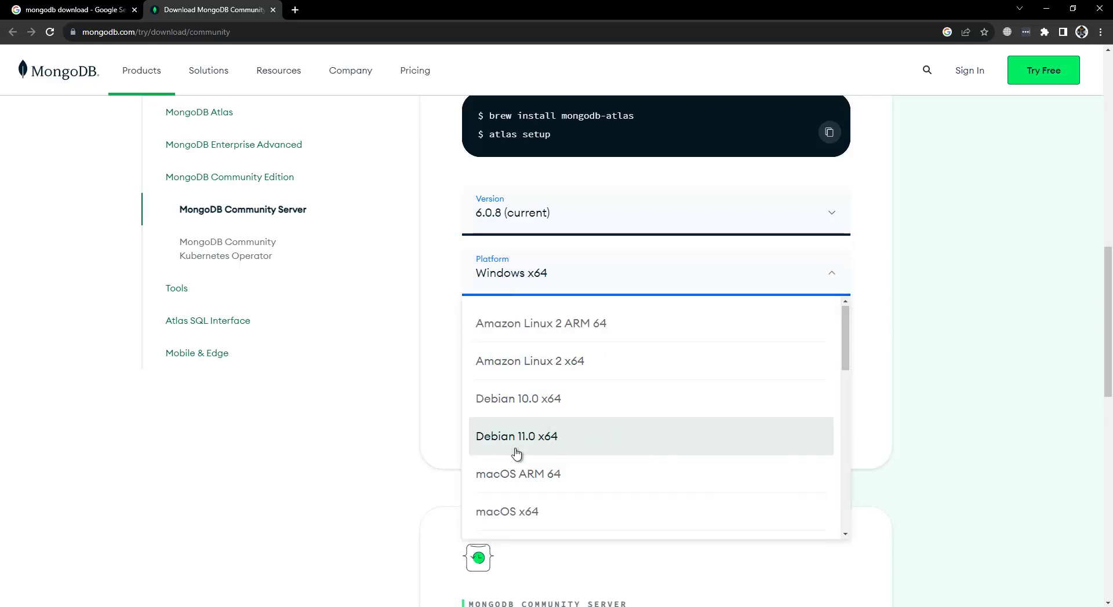
scroll(517, 453, down, 1)
scroll(506, 479, down, 4)
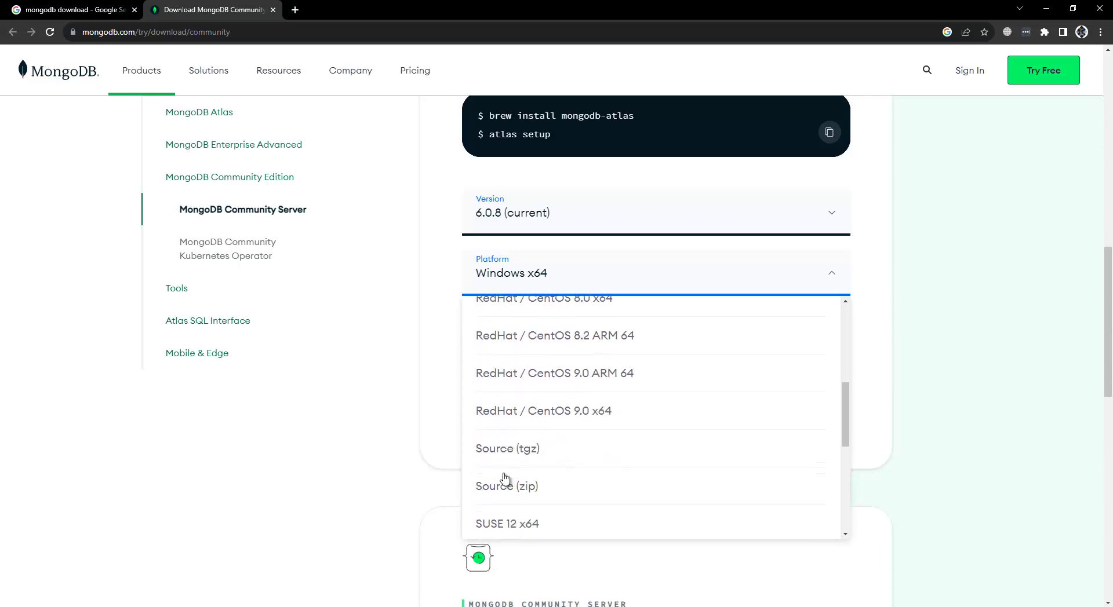
scroll(516, 452, down, 3)
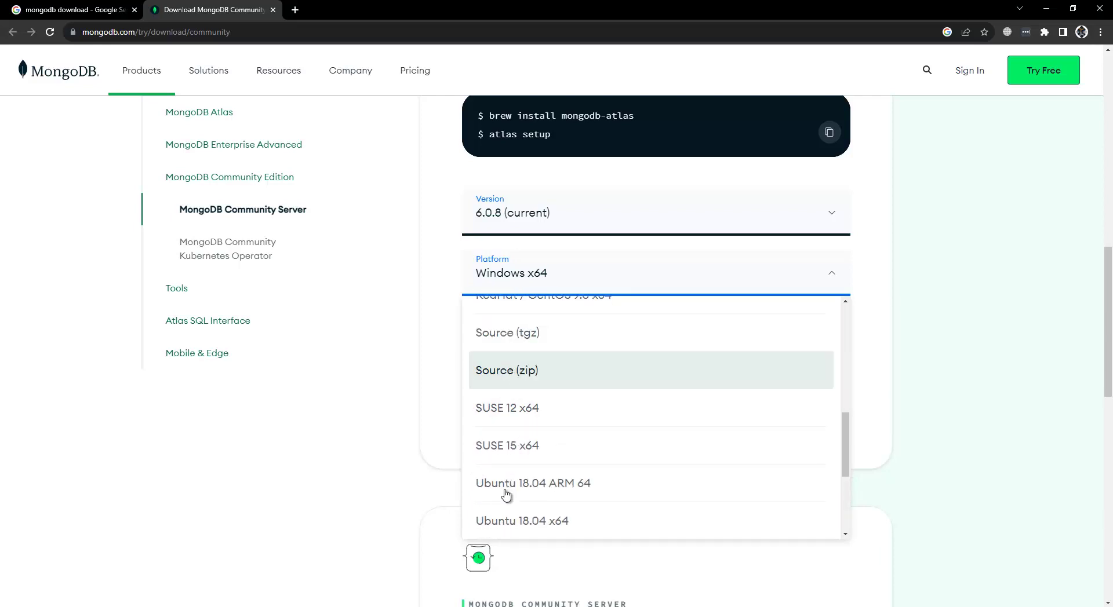
scroll(506, 495, down, 3)
scroll(505, 471, down, 2)
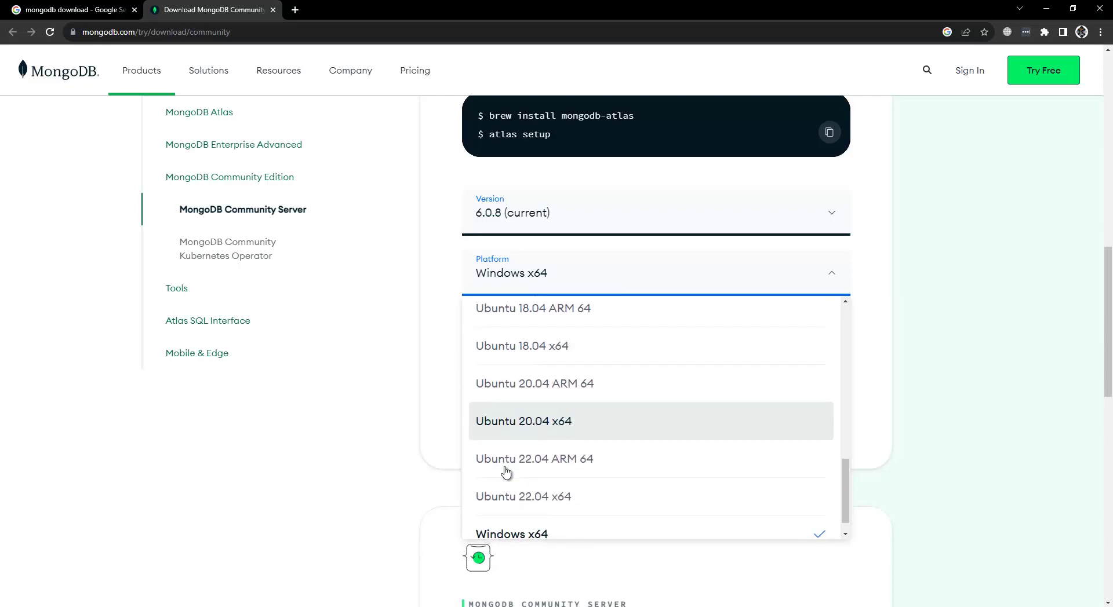
scroll(506, 472, down, 1)
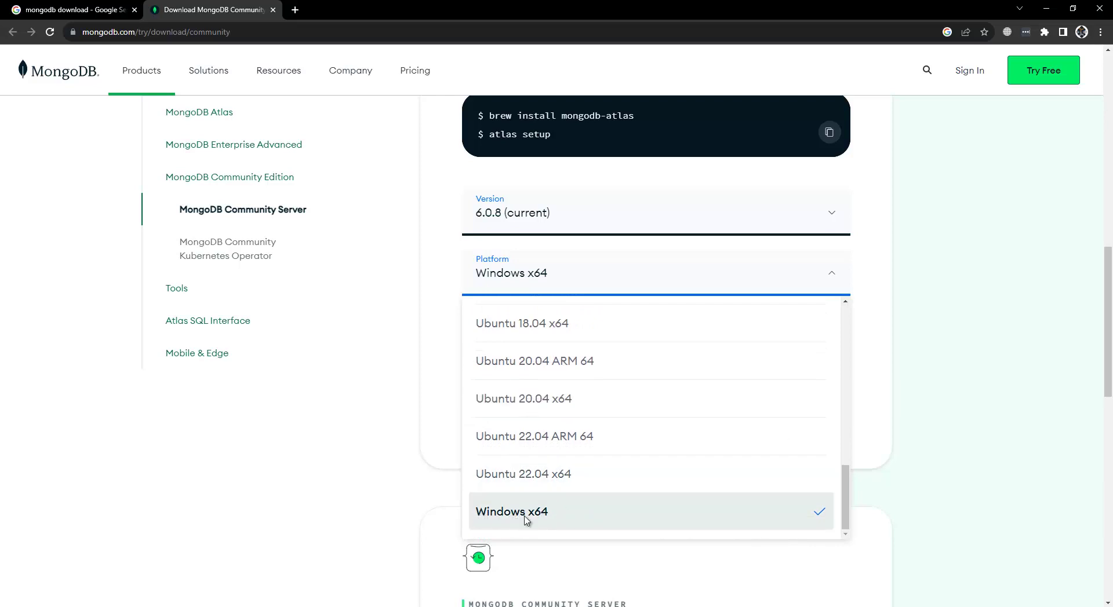
click(525, 514)
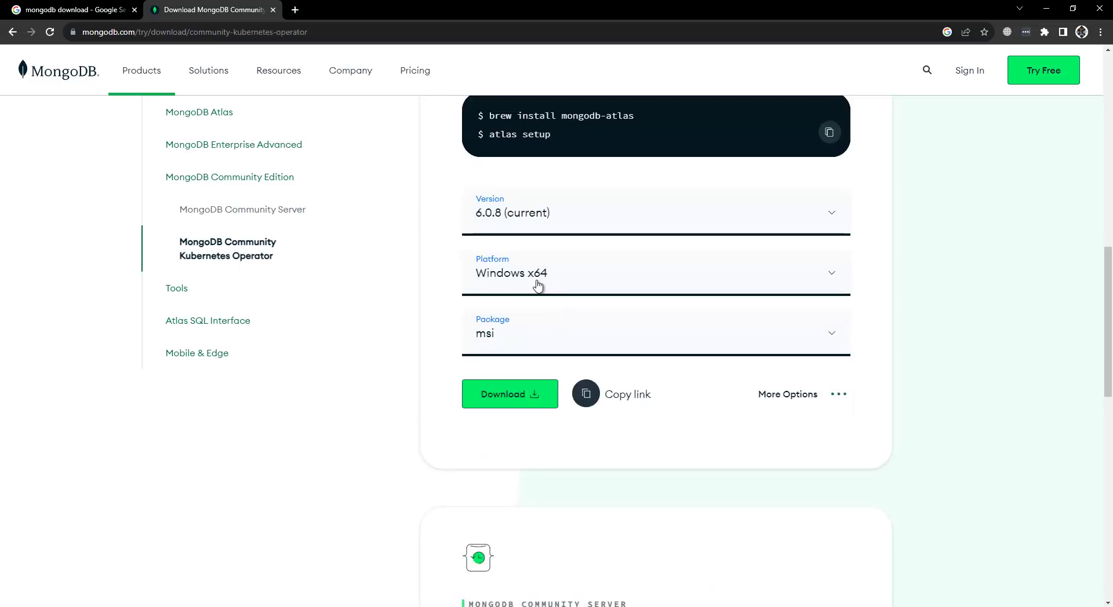
Check the package options and download MongoDB Community Server 6.0.8 as an msi package
click(493, 341)
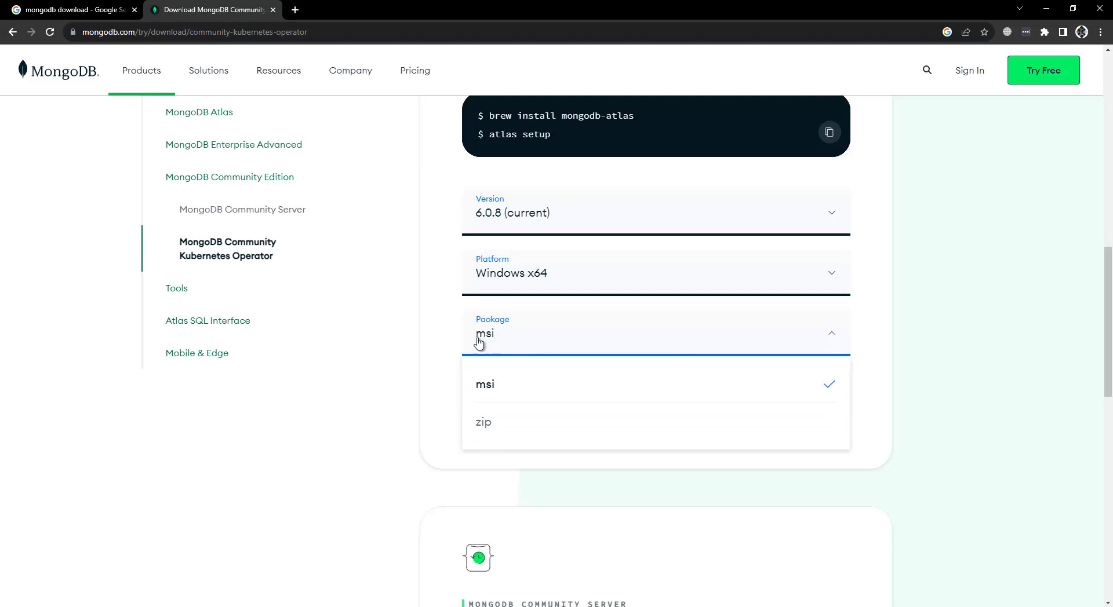
click(445, 346)
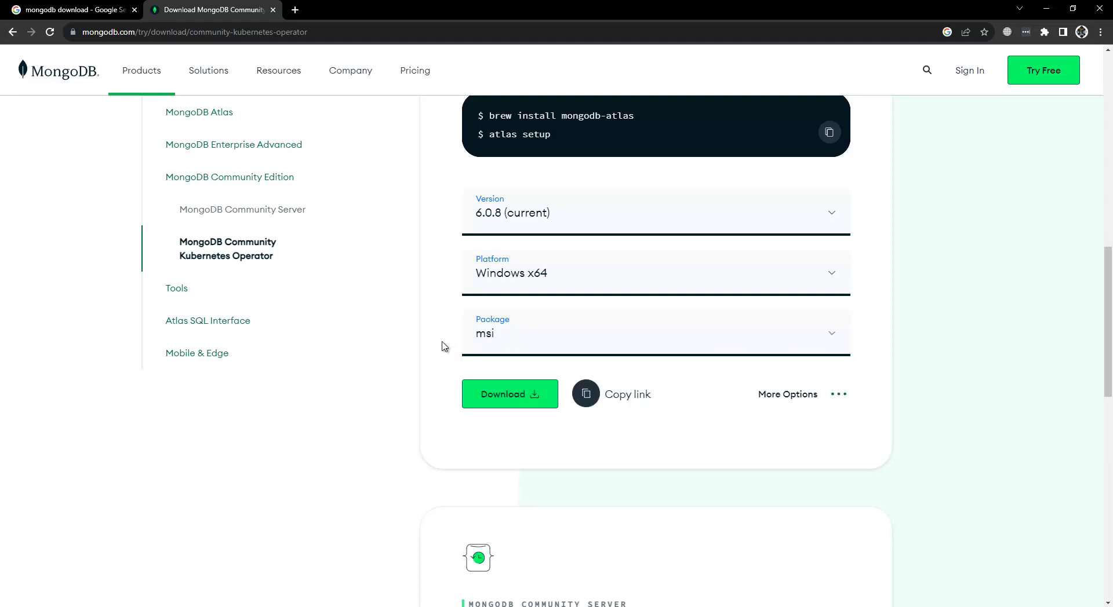
click(488, 398)
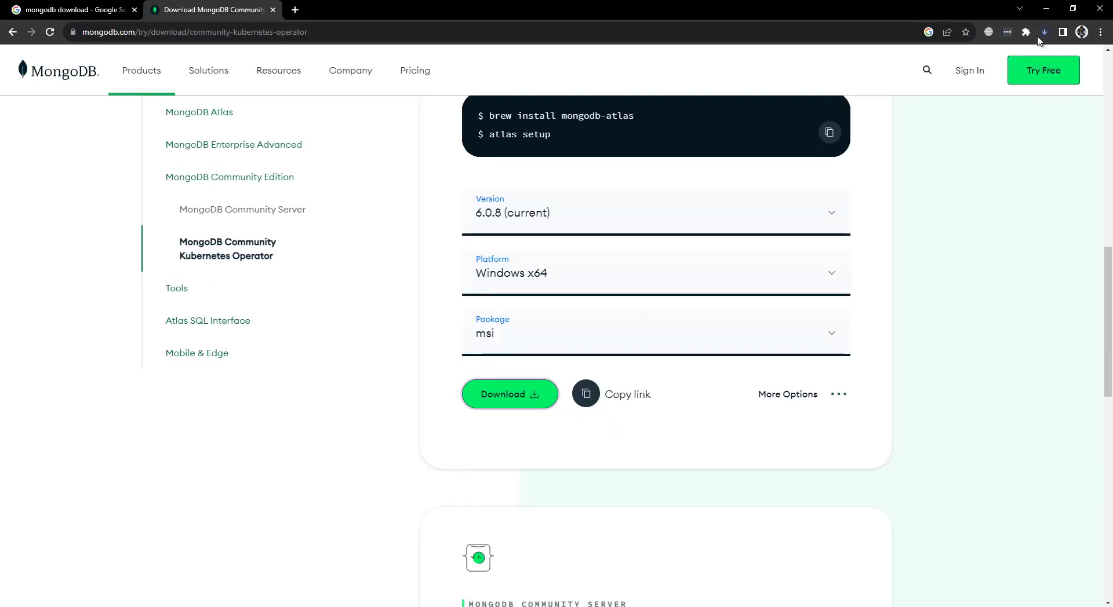
Locate the downloaded mongodb-windows-x86_64-6.0.8-signed.msi in the Downloads folder and return to the browser
click(1043, 33)
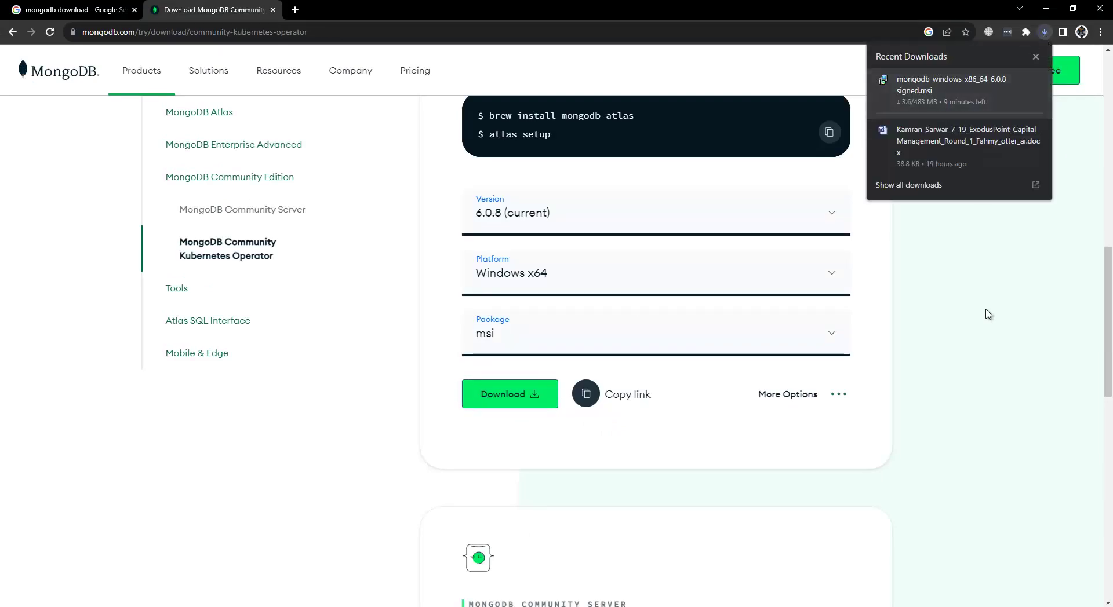
click(988, 315)
click(1045, 31)
click(981, 263)
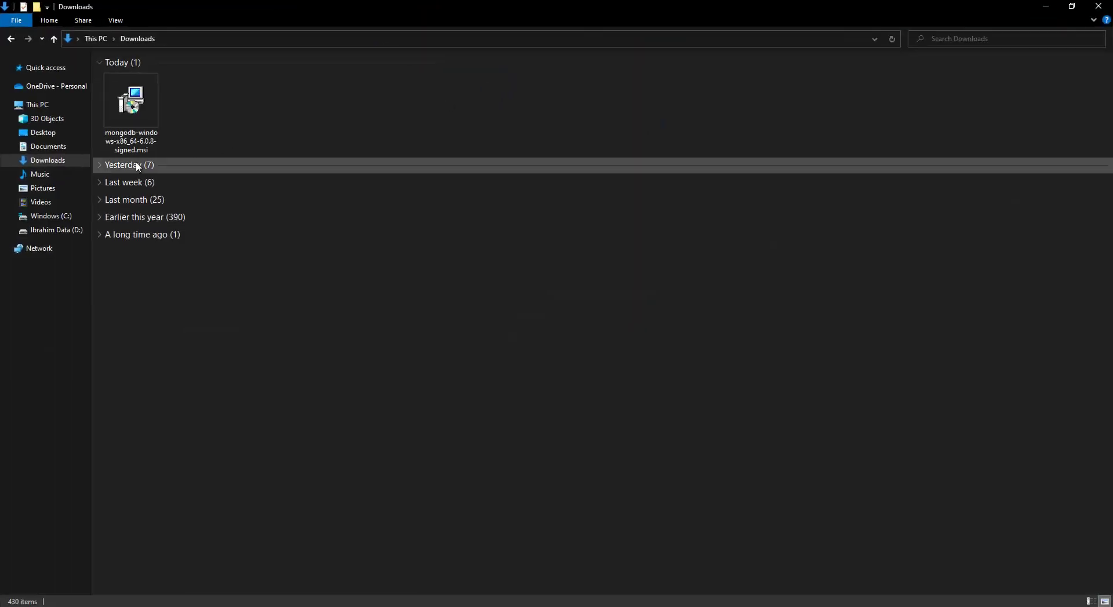
click(145, 115)
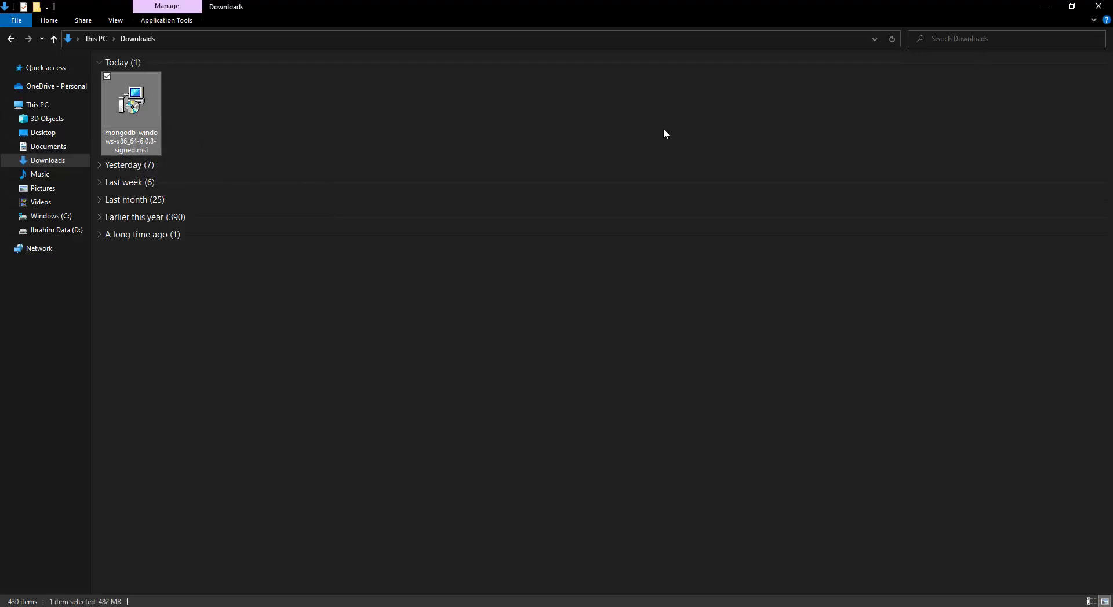
click(901, 52)
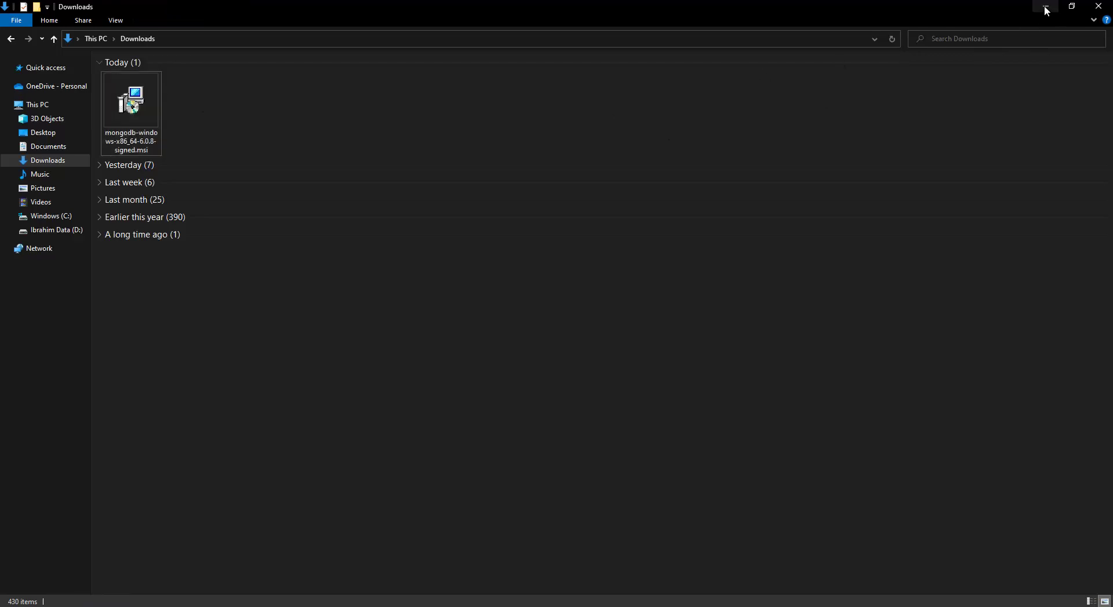
click(1045, 8)
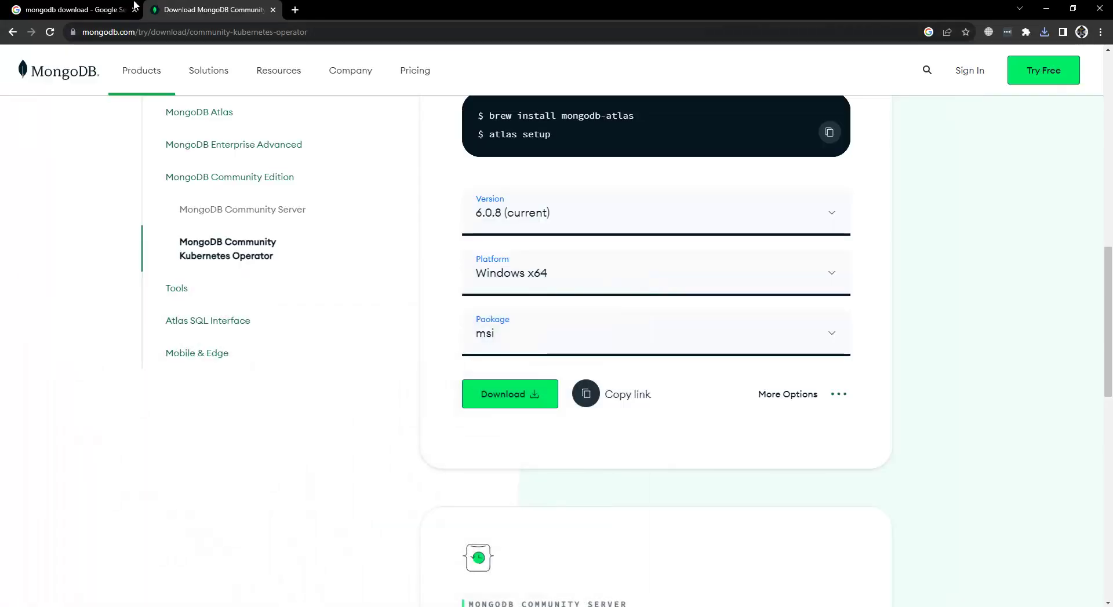
Return to the search results, open the MongoDB Shell Download result in a new tab and switch to it
click(69, 9)
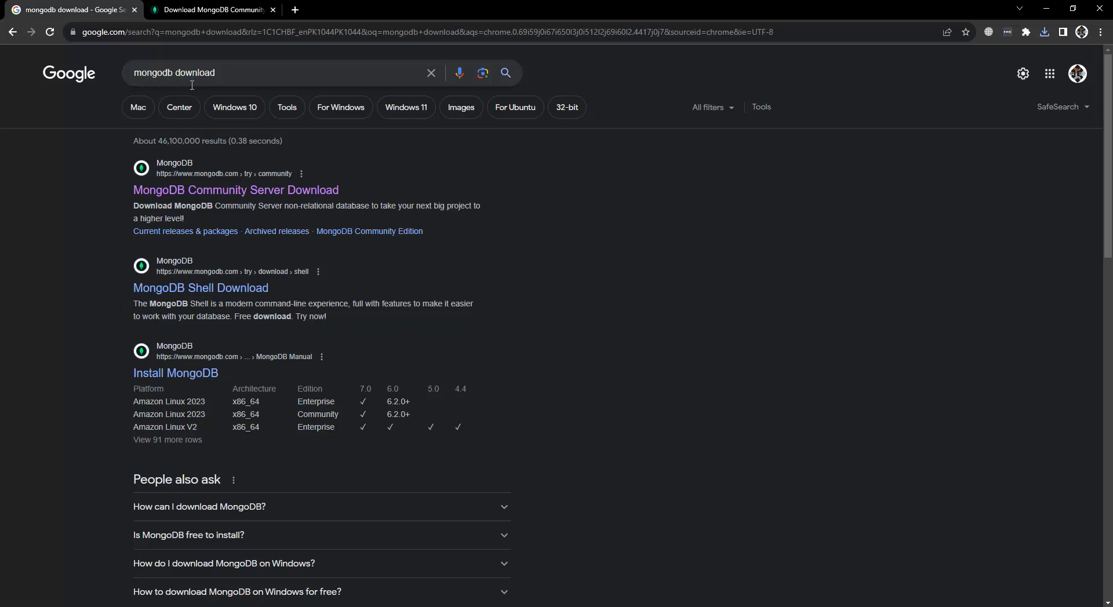
right_click(187, 289)
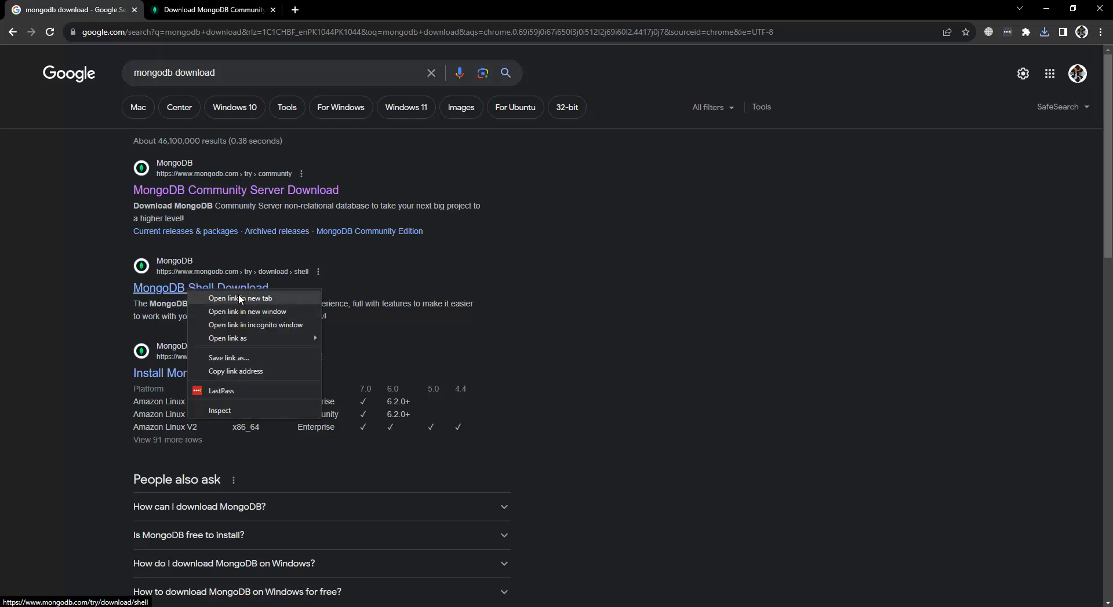
click(220, 298)
click(204, 12)
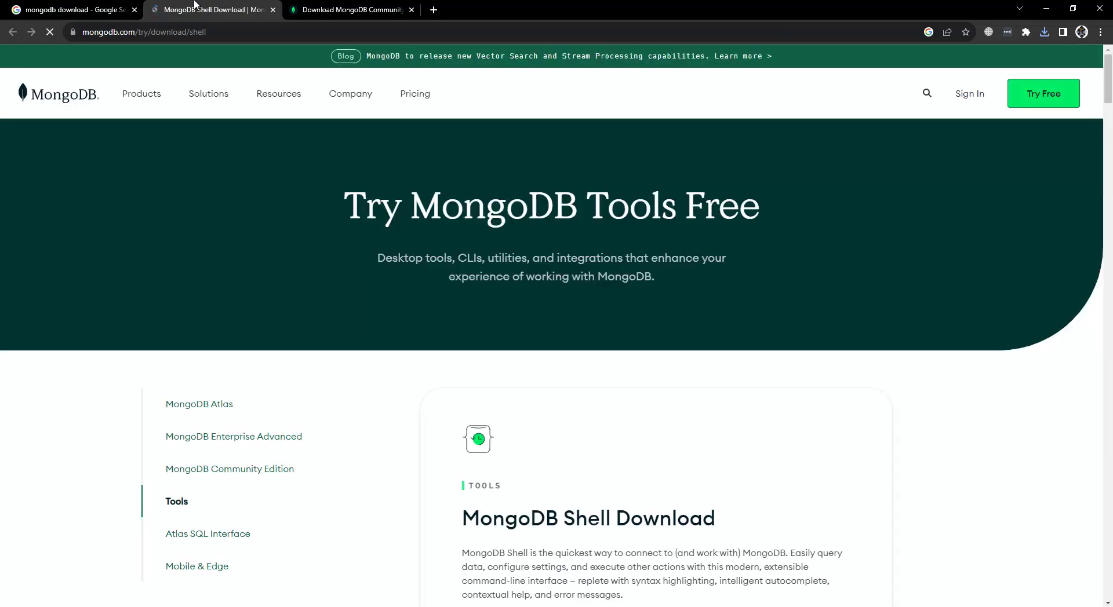
Review the versions and platforms offered for the MongoDB Shell download
scroll(378, 259, down, 8)
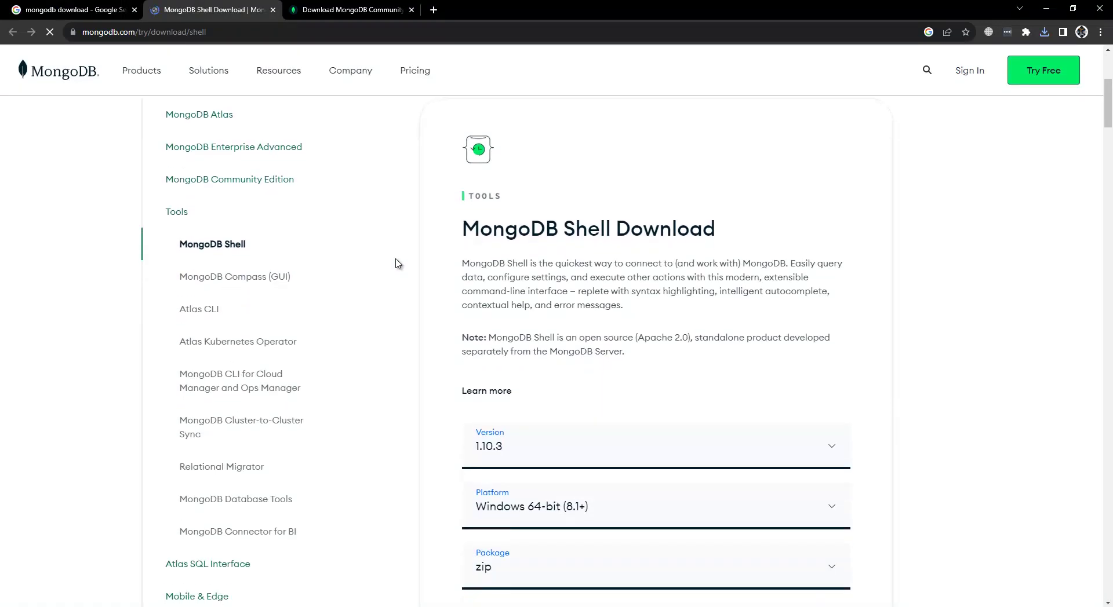
click(515, 274)
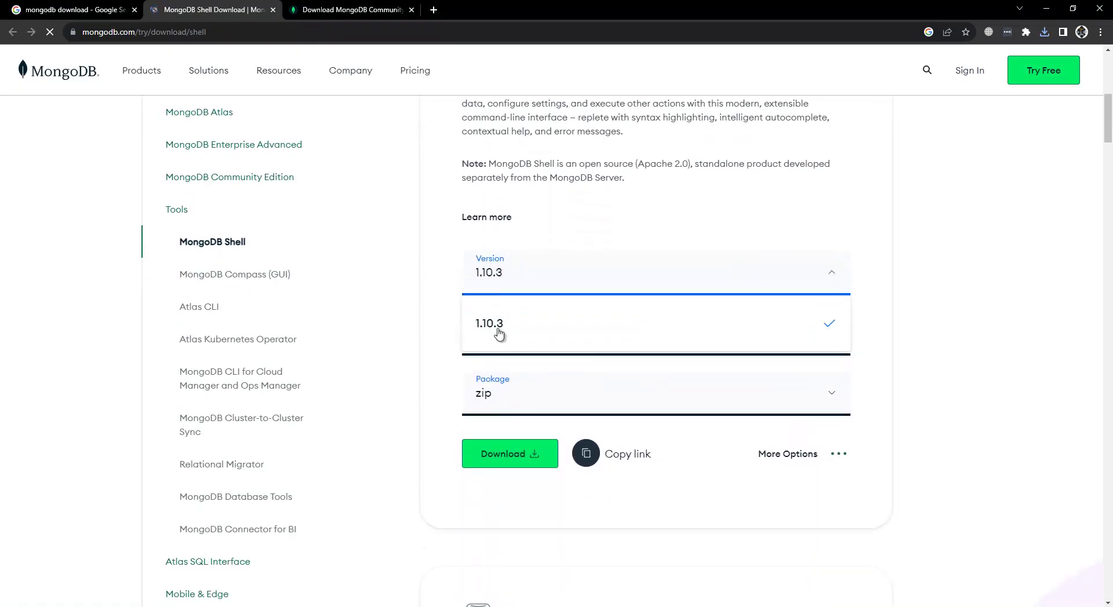
click(421, 310)
scroll(422, 309, down, 2)
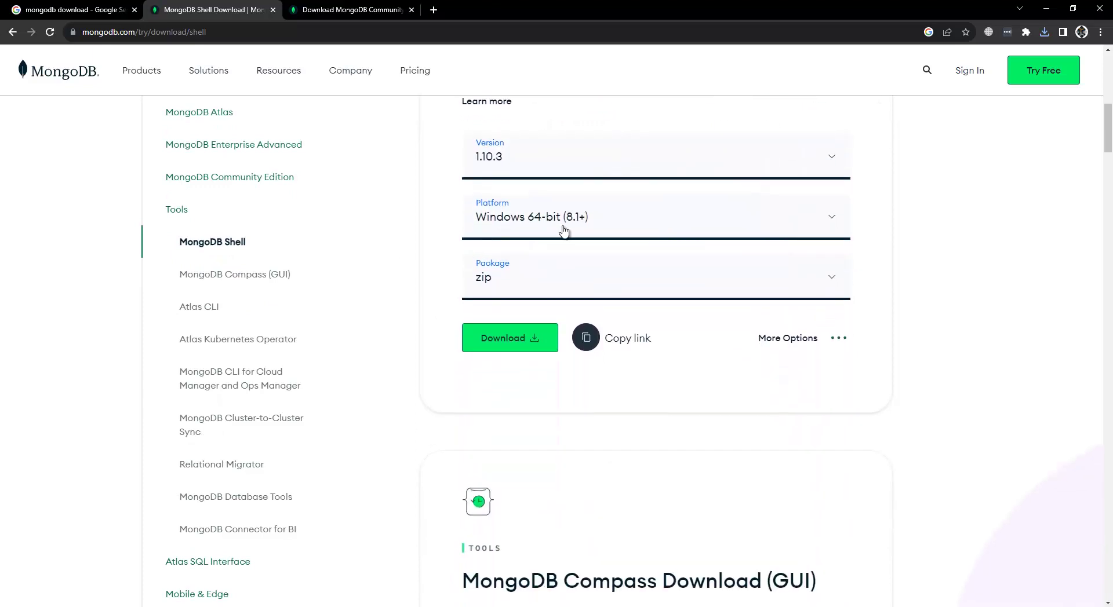
click(543, 218)
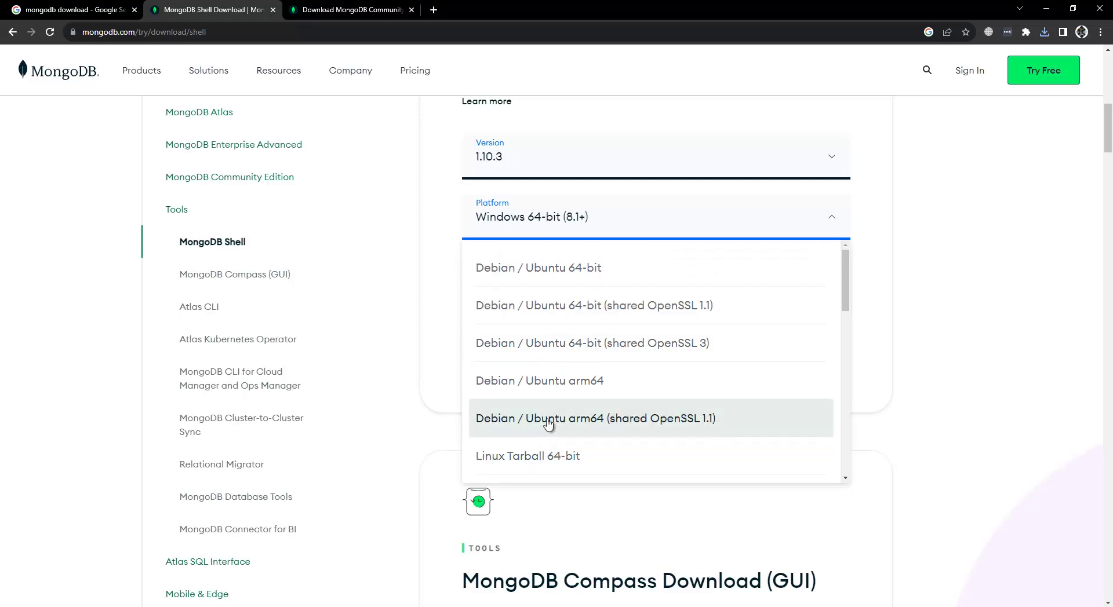
scroll(517, 422, down, 4)
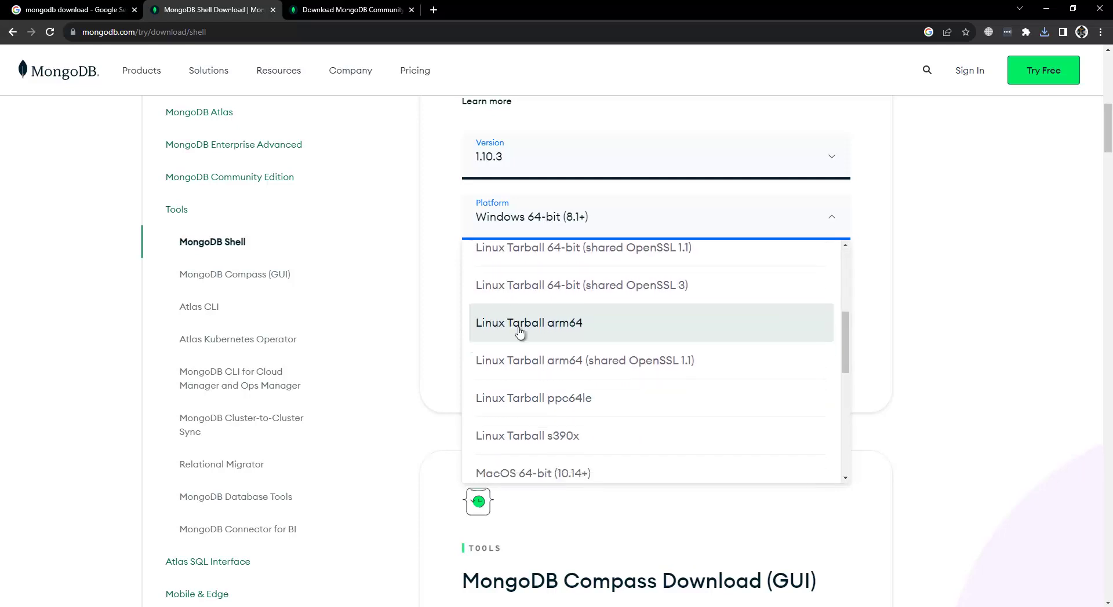
scroll(520, 332, down, 4)
click(961, 359)
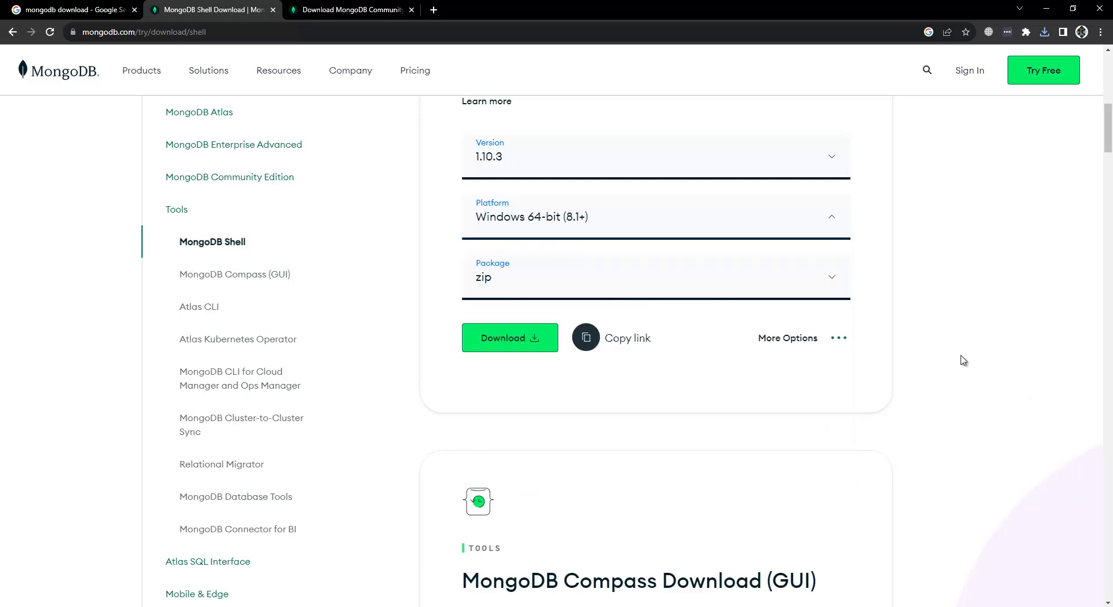
Check the package options and download MongoDB Shell 1.10.3 for Windows 64-bit (8.1+) as a zip package
click(499, 292)
click(493, 339)
click(517, 289)
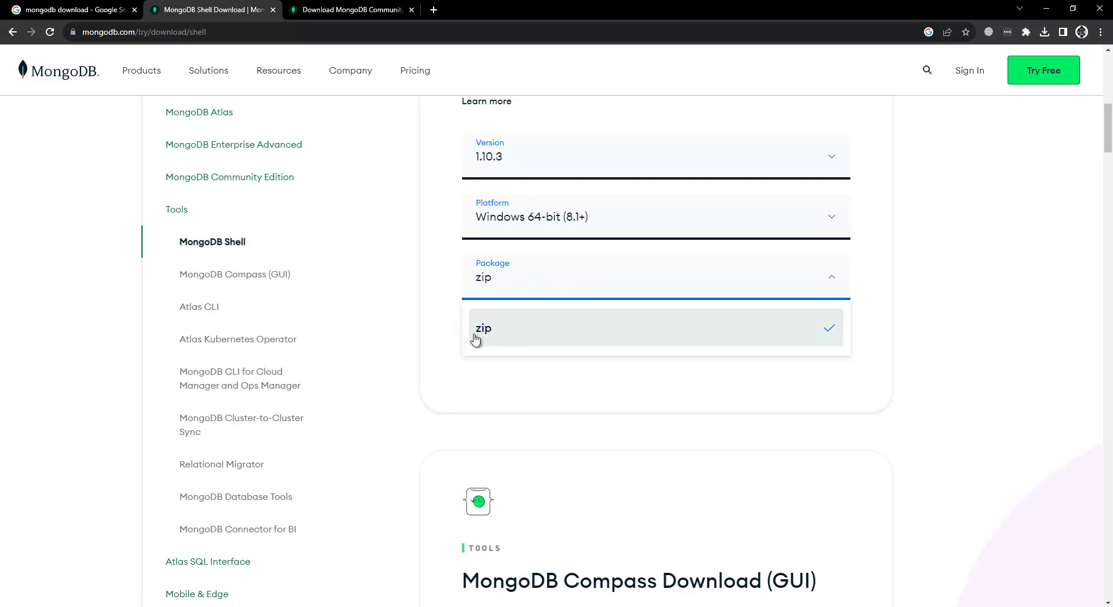
click(900, 341)
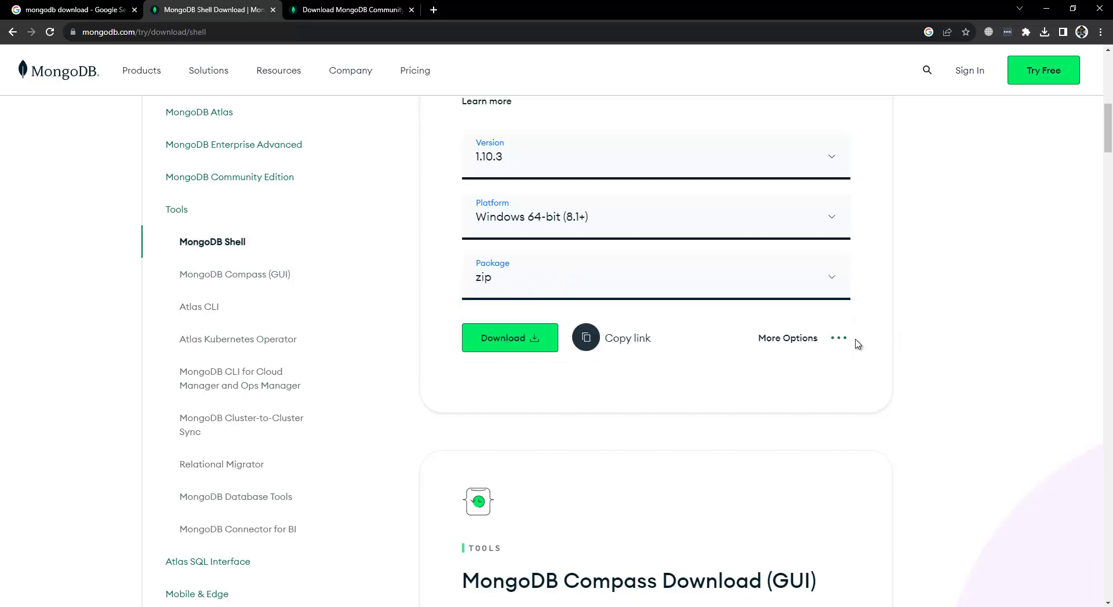
click(500, 344)
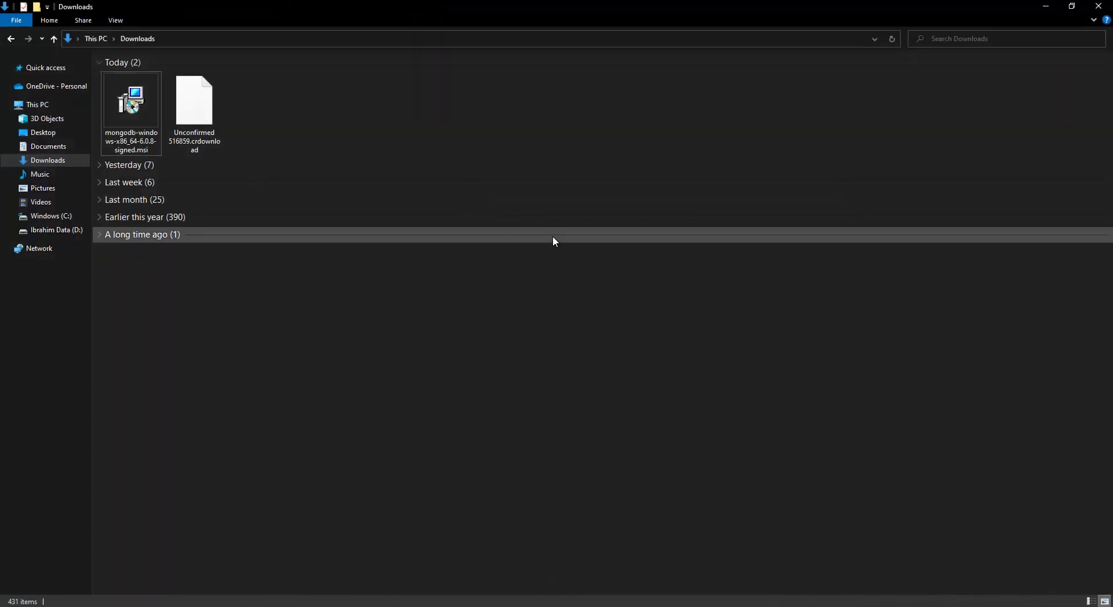
Launch mongodb-windows-x86_64-6.0.8-signed.msi from the Downloads folder, accept the license agreement and choose the Complete setup type
click(552, 236)
click(258, 397)
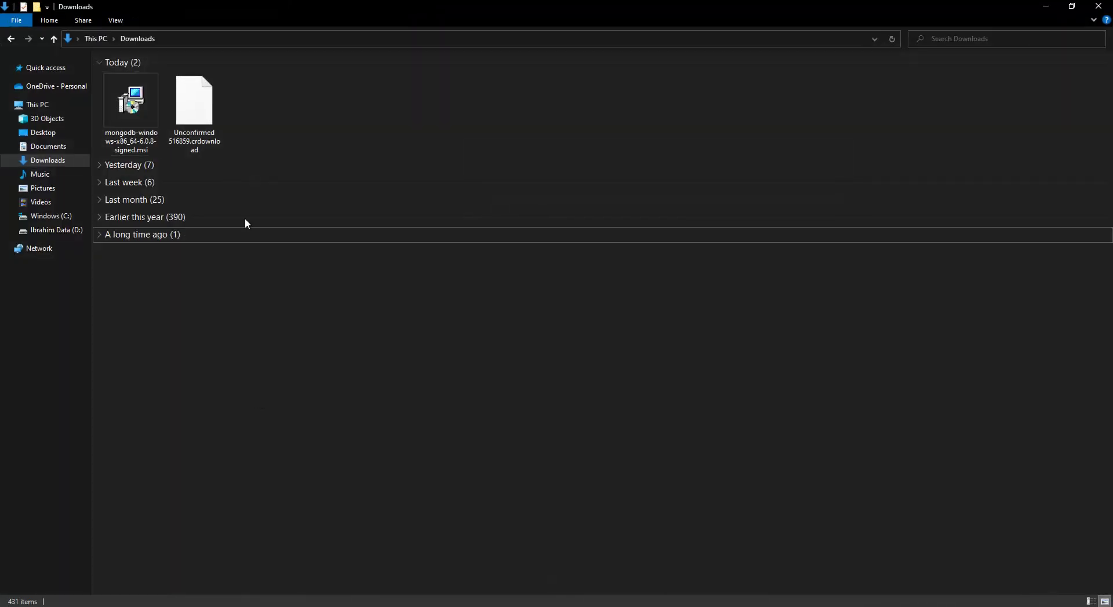
double_click(152, 144)
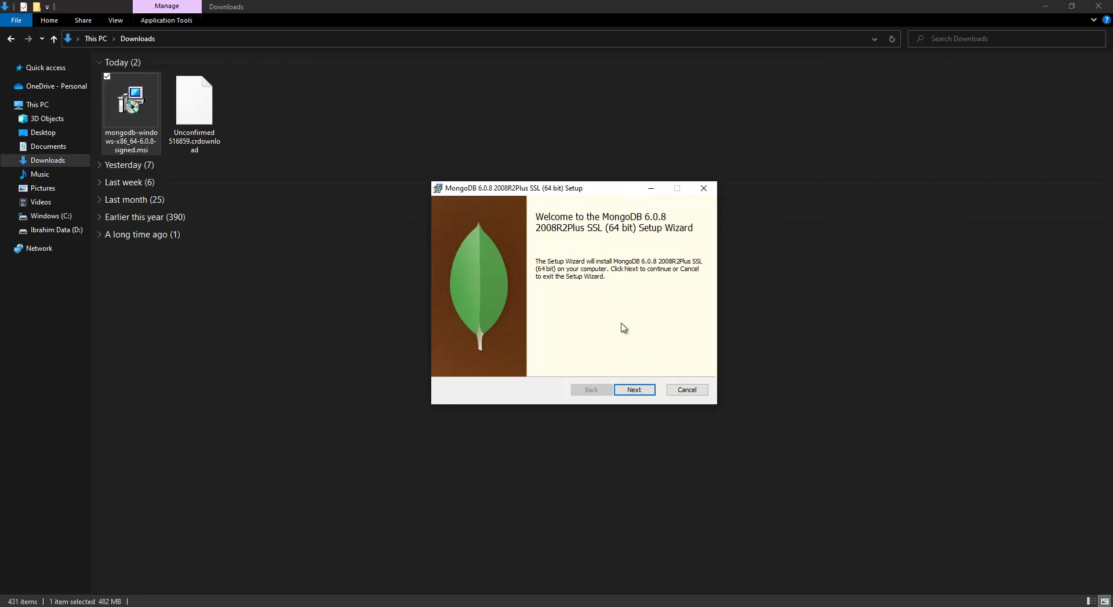
click(635, 392)
click(450, 363)
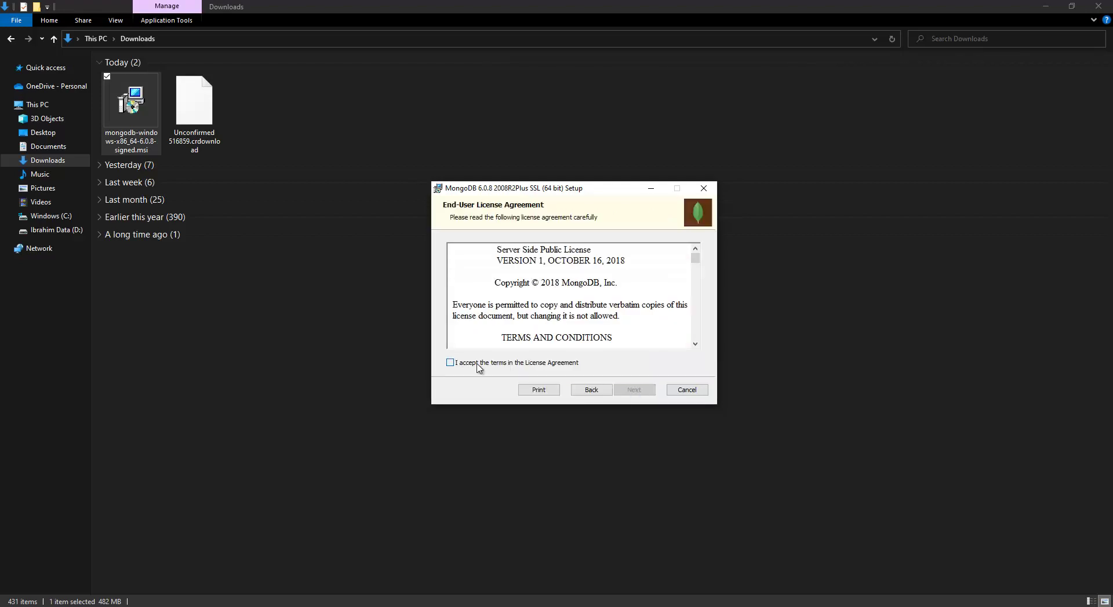
click(623, 392)
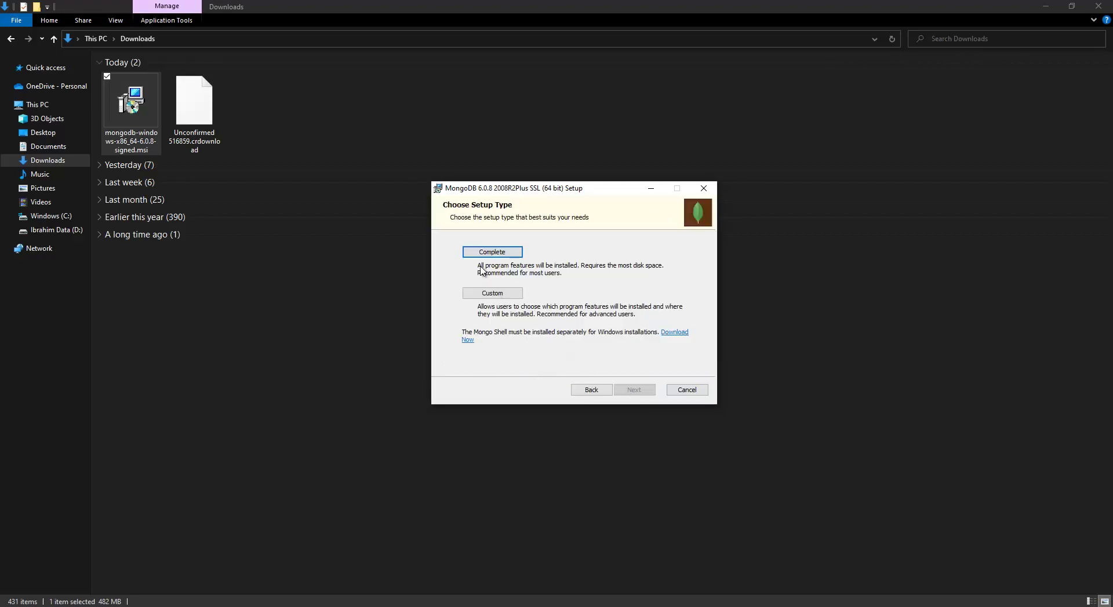
click(490, 253)
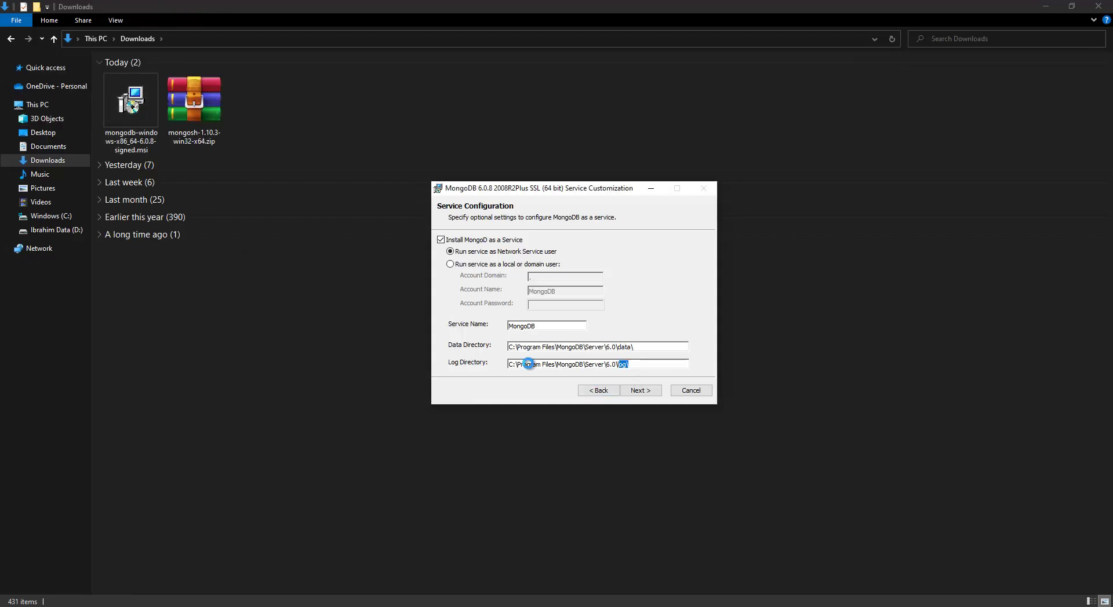
Keep the default service configuration with MongoD run as the Network Service user, and clear the Install MongoDB Compass option
drag(528, 363, 502, 350)
click(647, 346)
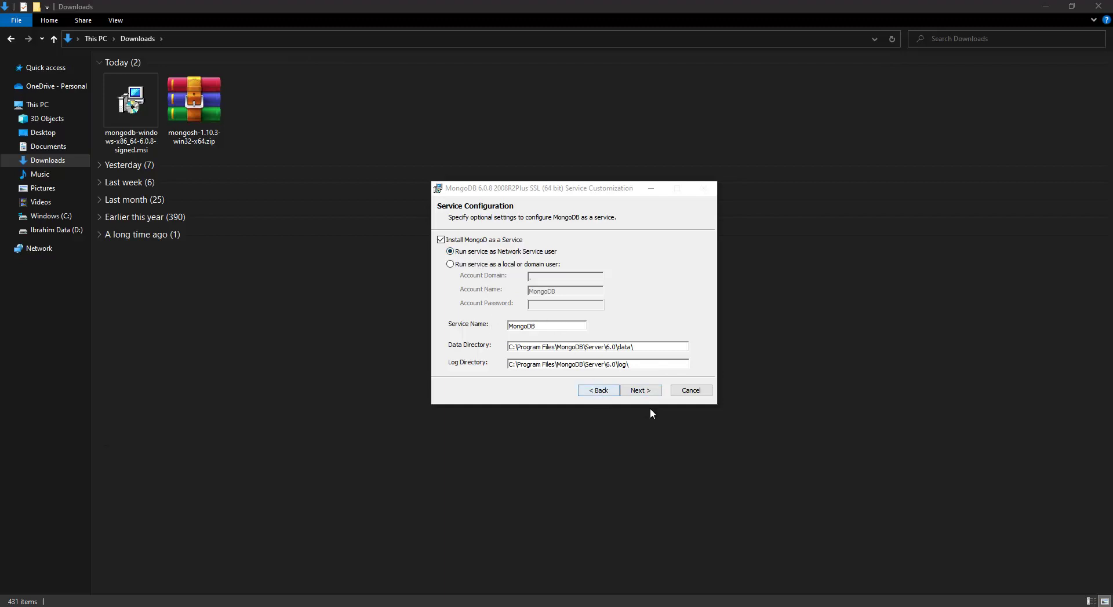
click(640, 391)
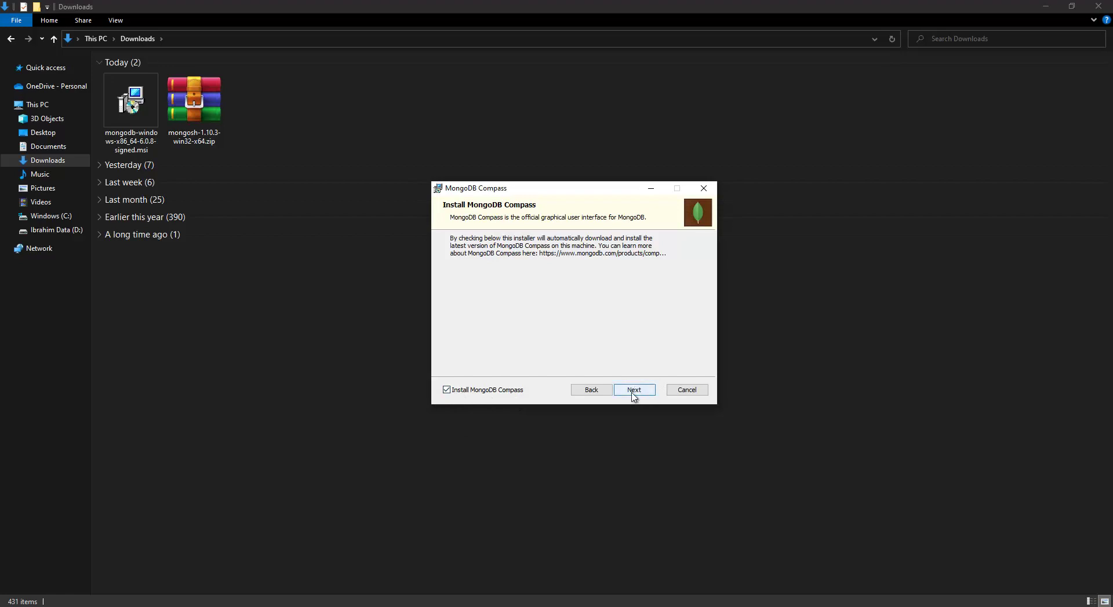
click(446, 390)
click(638, 391)
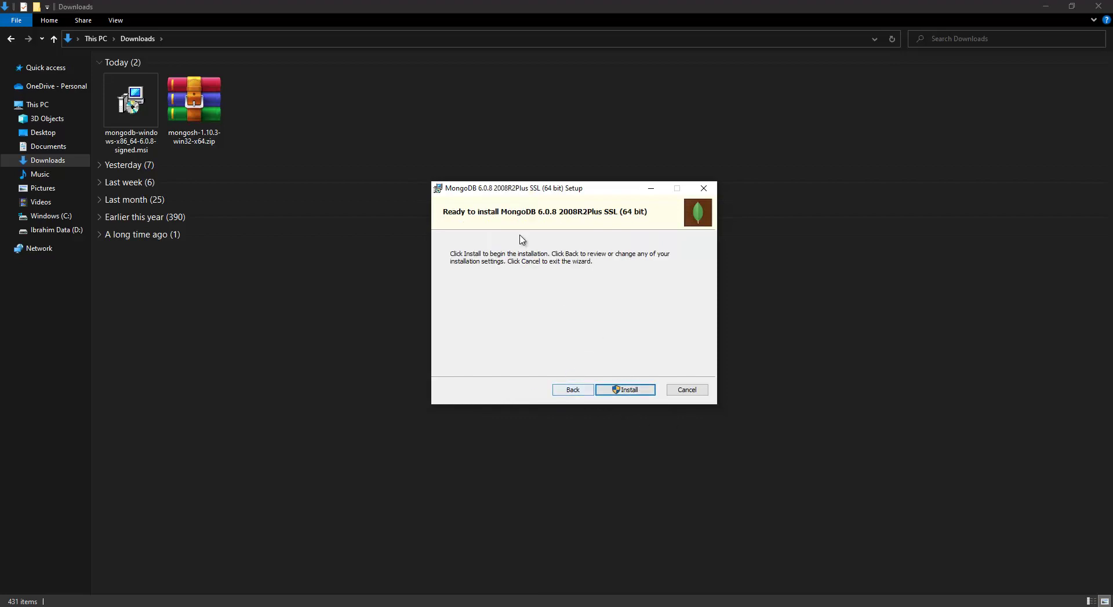
Install MongoDB 6.0.8 and finish the Setup Wizard
click(626, 391)
drag(568, 197, 555, 196)
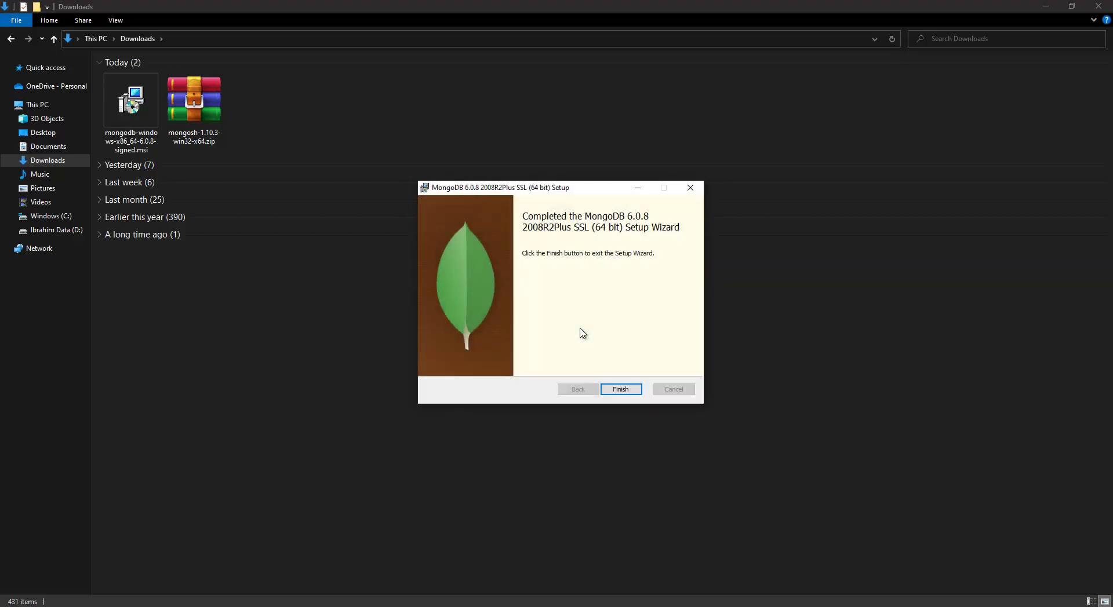
click(628, 388)
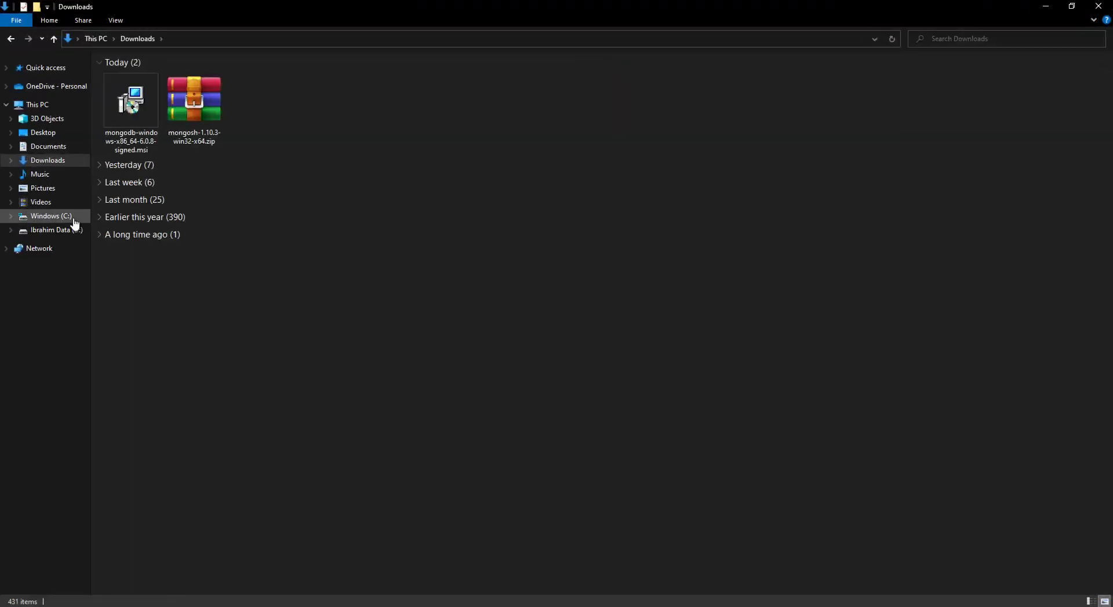
Open the server's installation folder C:\Program Files\MongoDB\Server\6.0\bin
click(58, 218)
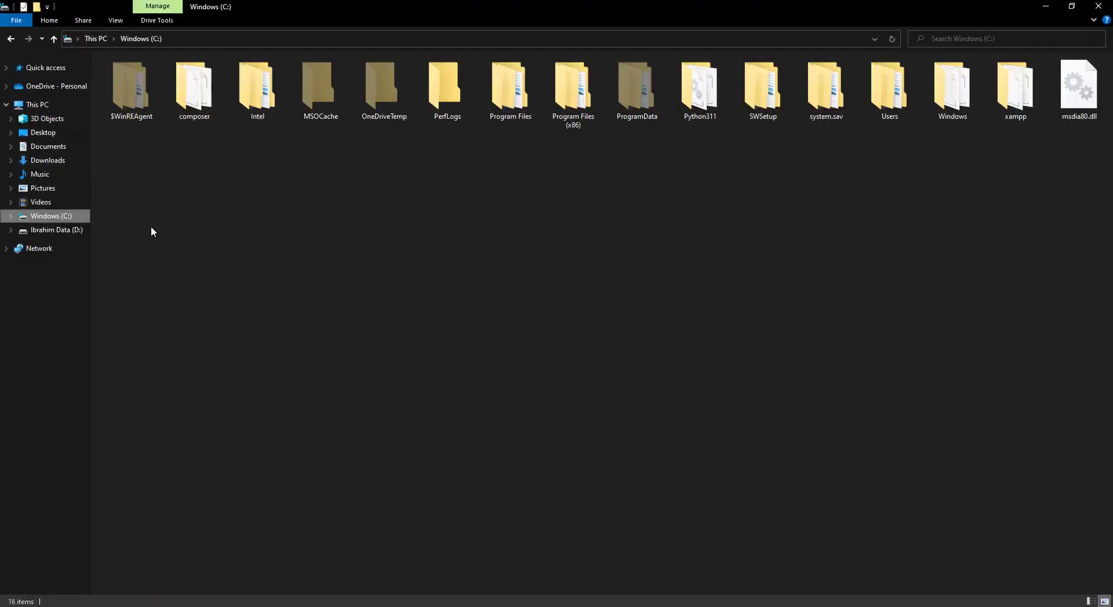
double_click(510, 87)
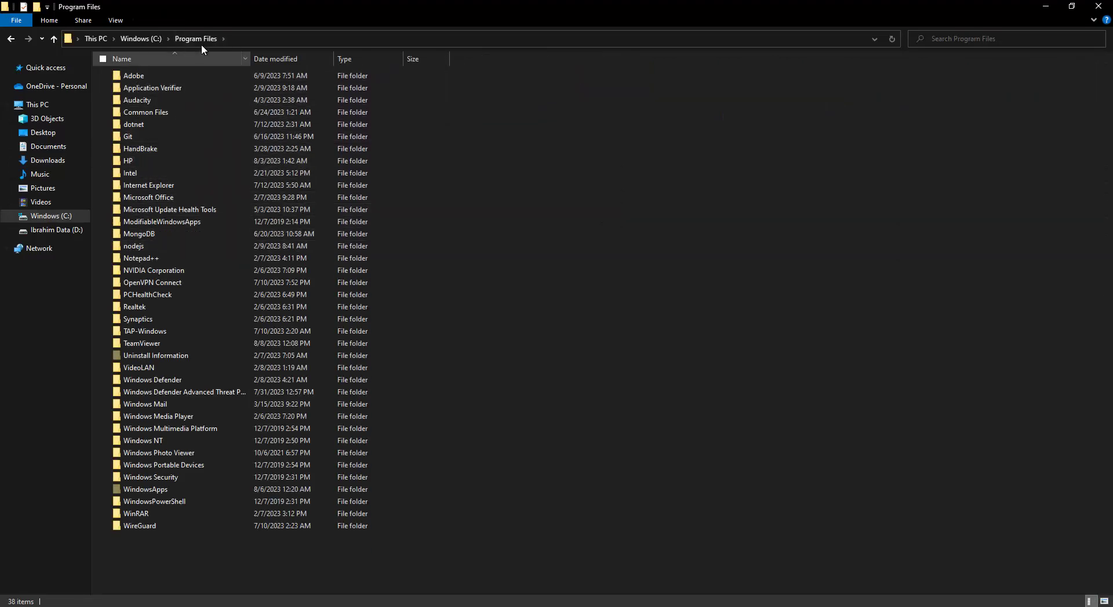
click(142, 39)
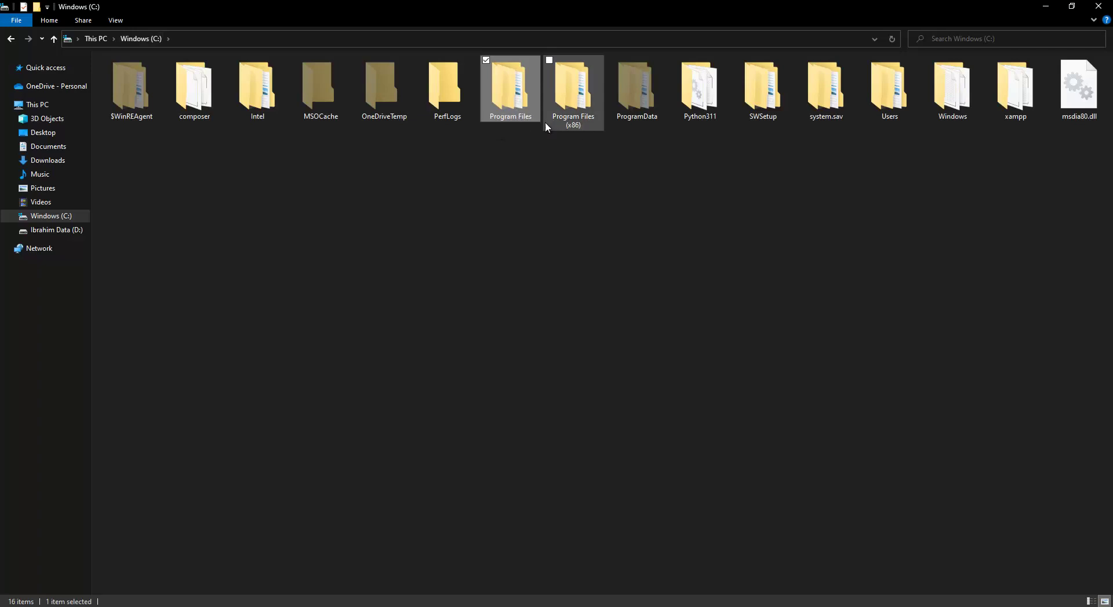
double_click(508, 98)
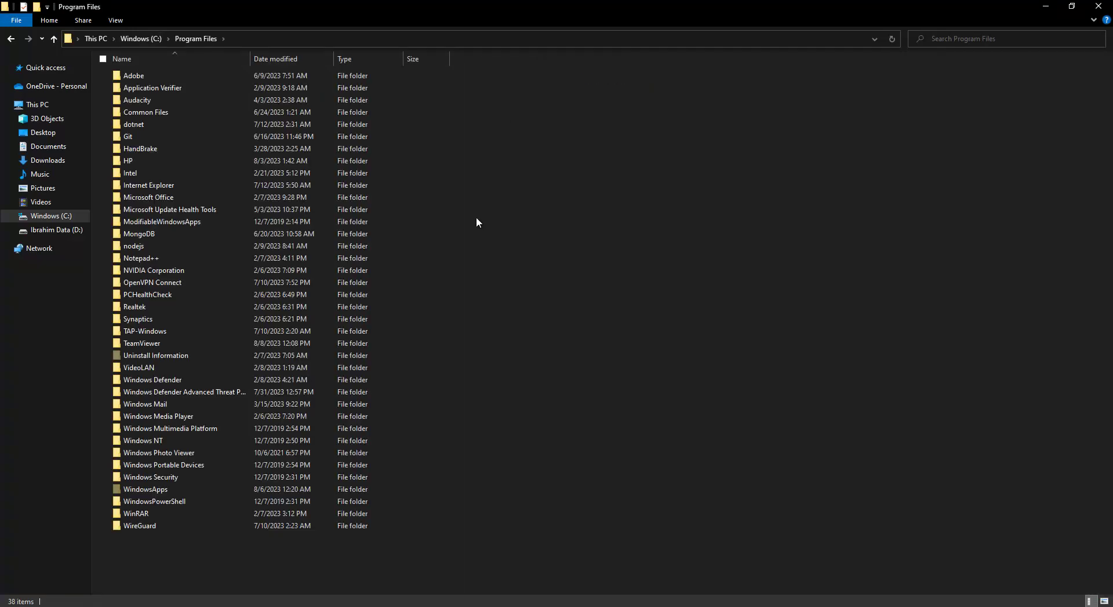
double_click(134, 235)
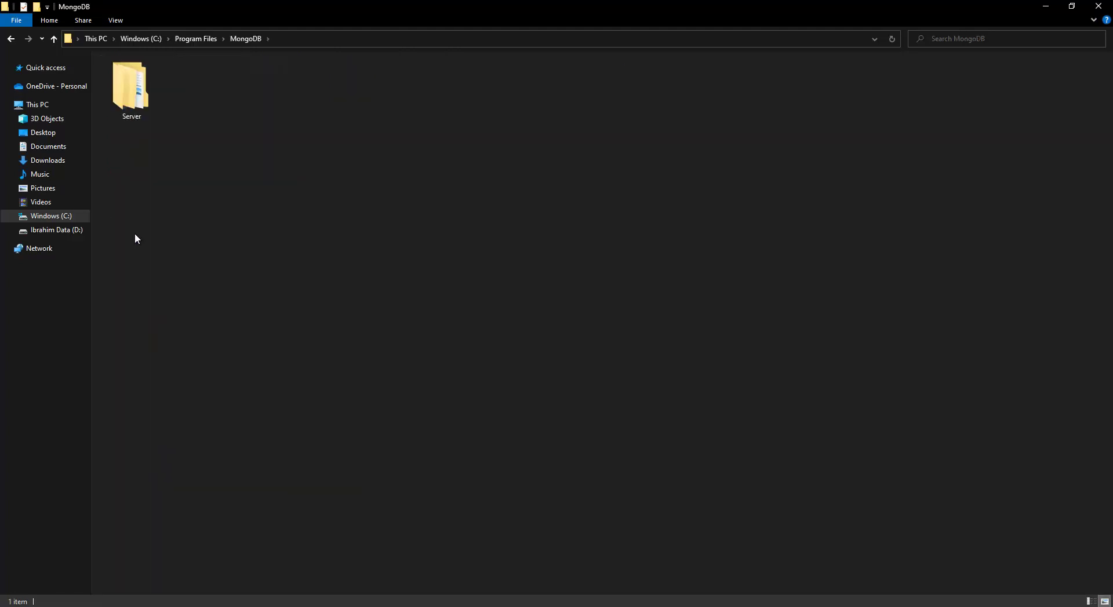
double_click(142, 110)
click(126, 79)
double_click(126, 79)
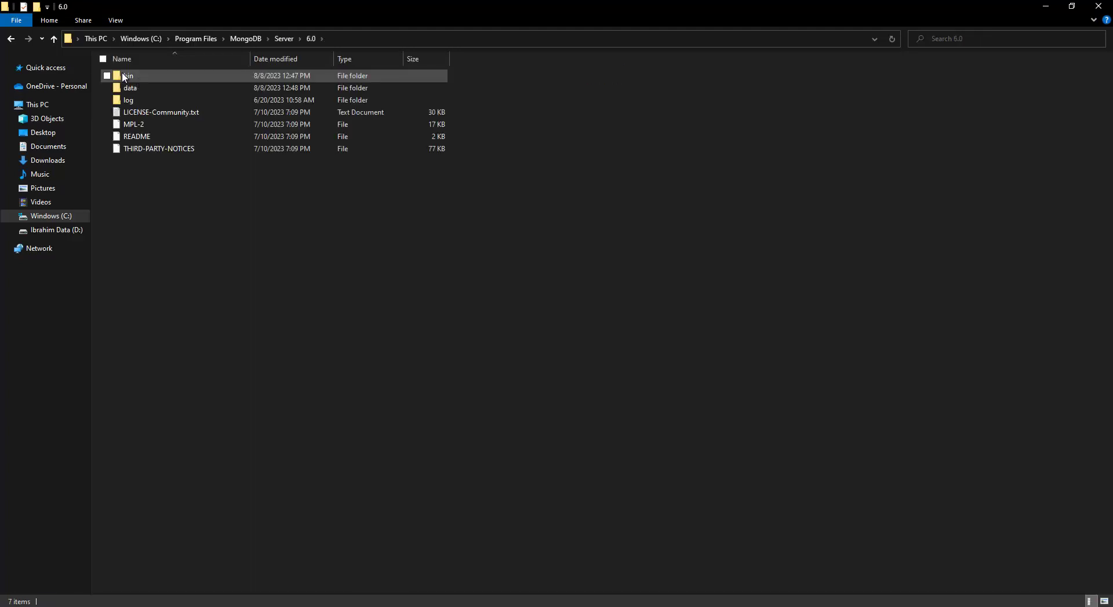
double_click(125, 76)
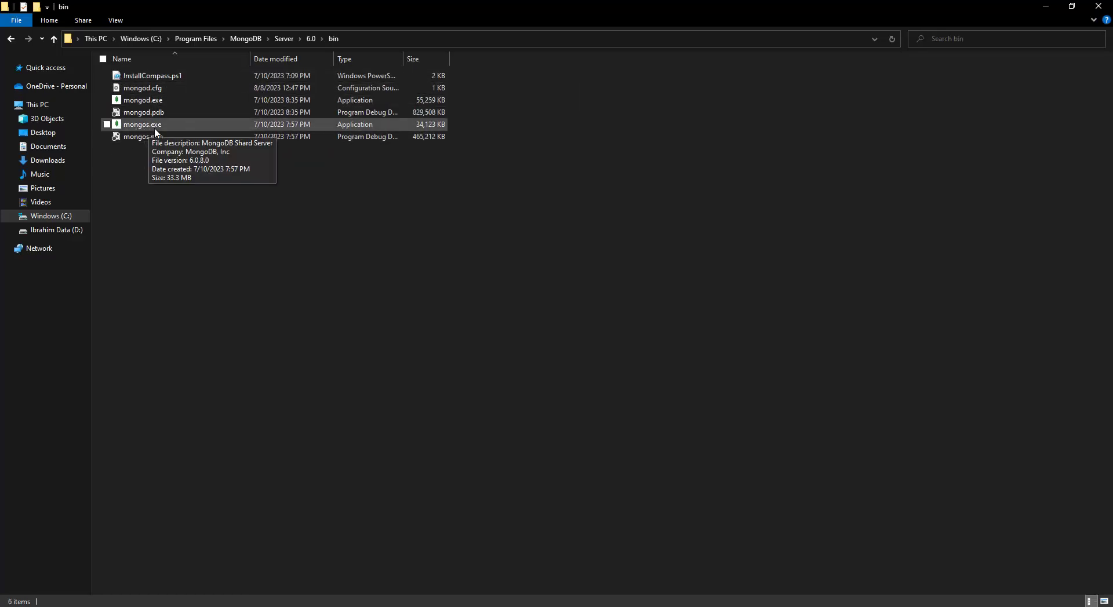
Check mongod.exe in the server's bin folder and minimize that window to return to the Downloads folder
click(118, 102)
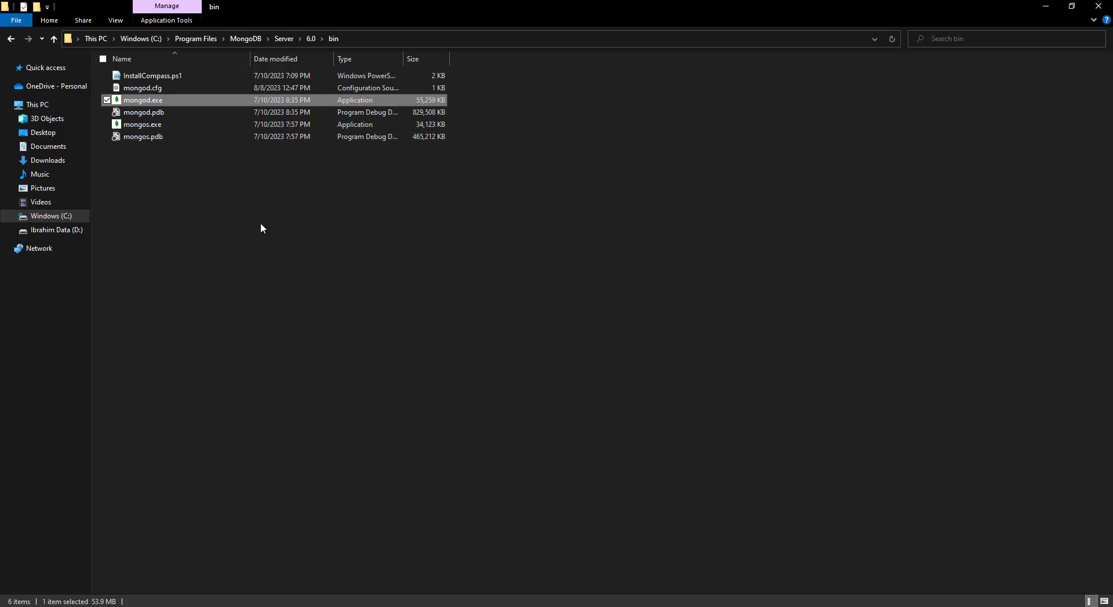
click(243, 224)
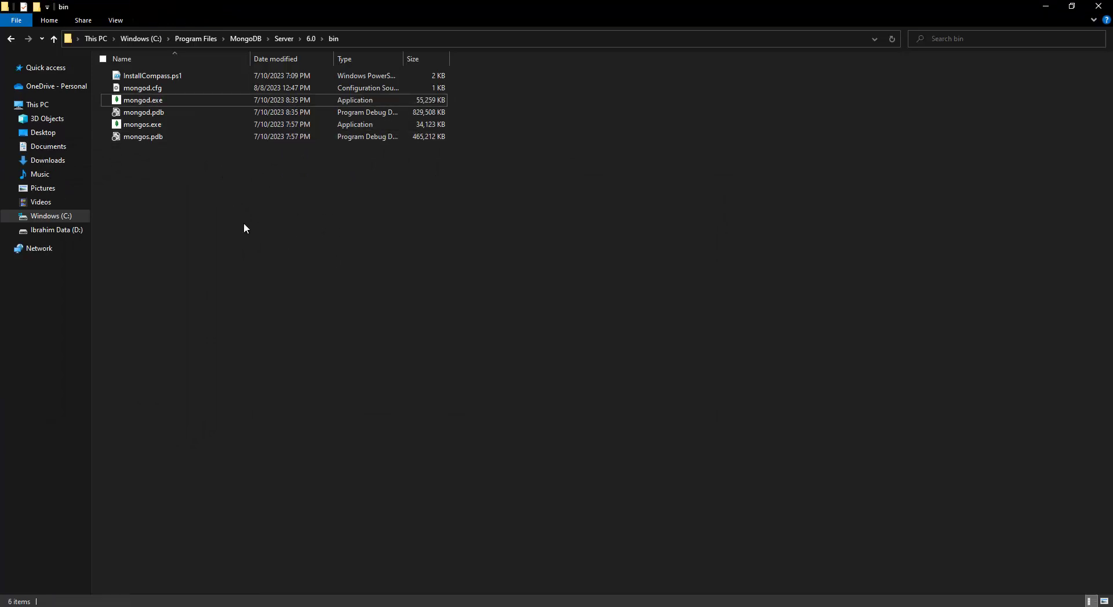
click(1043, 7)
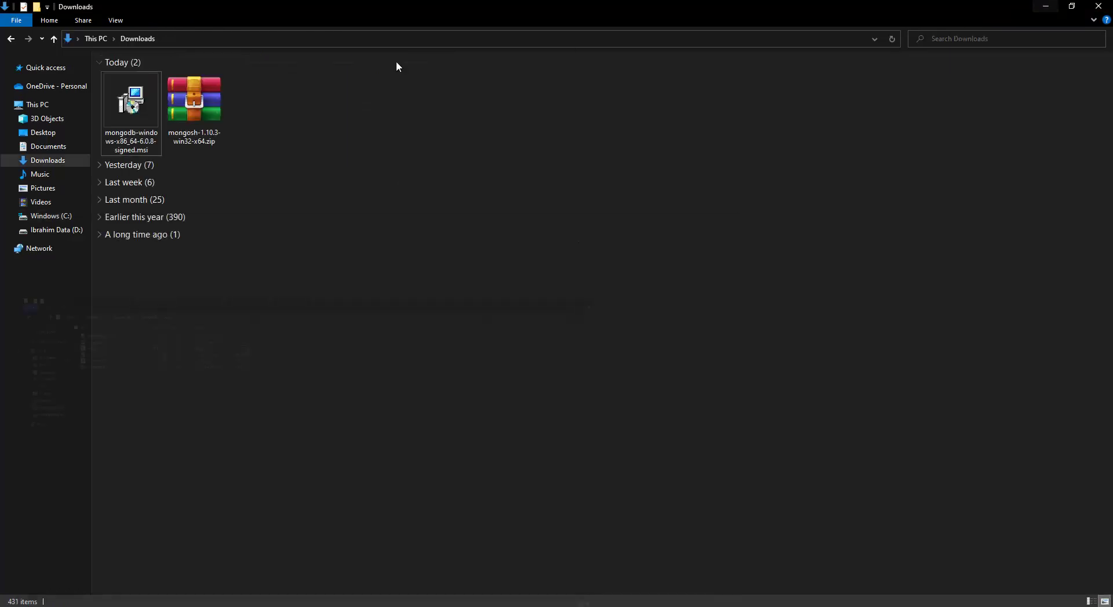
Extract mongosh-1.10.3-win32-x64.zip into a folder of the same name in Downloads
click(177, 113)
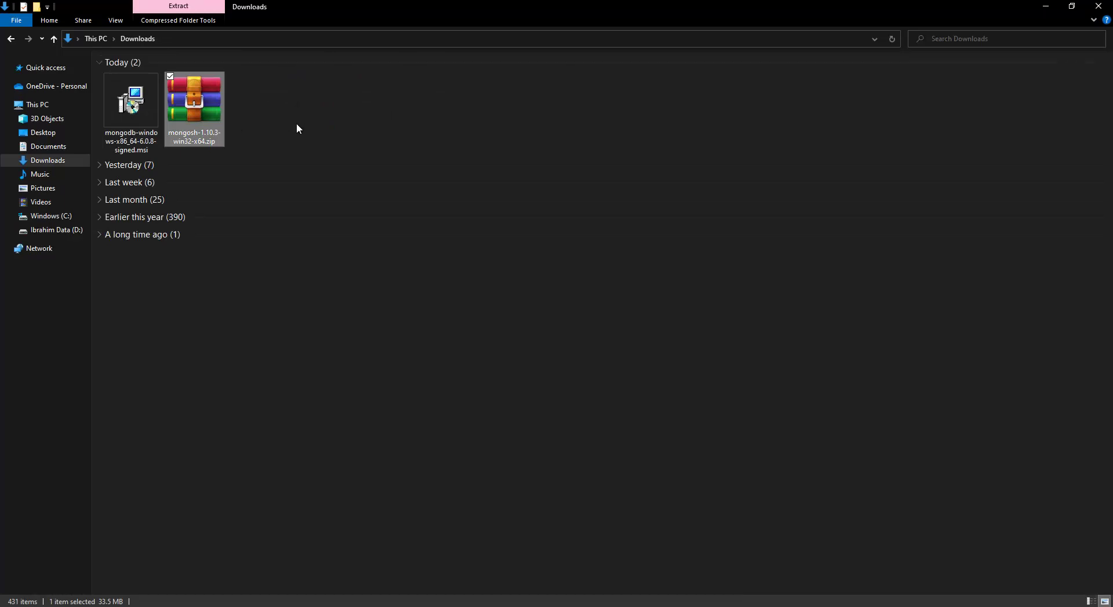
right_click(191, 98)
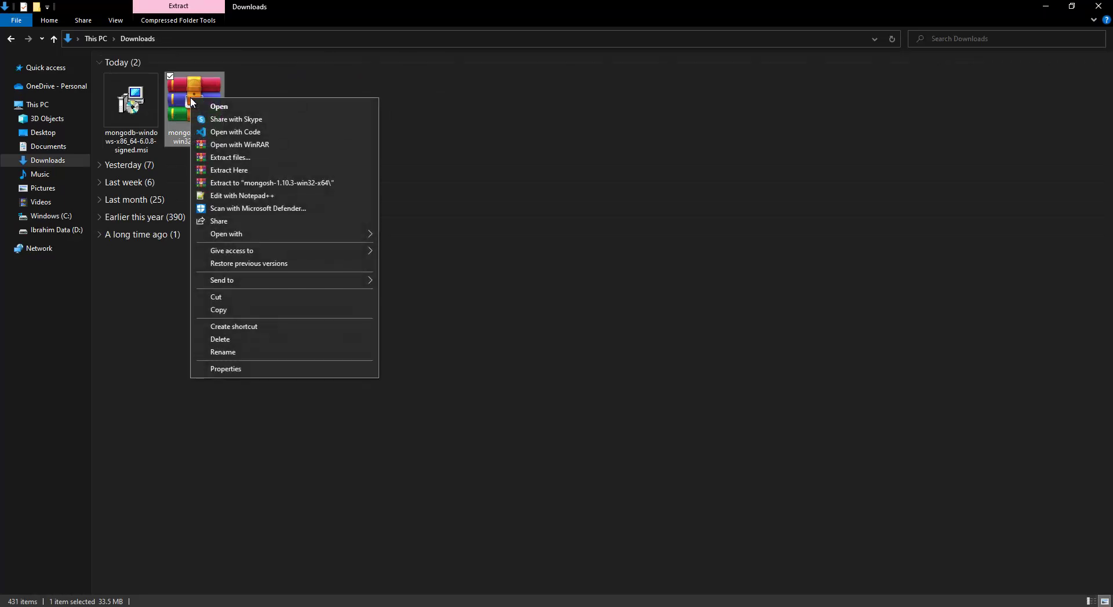
click(244, 183)
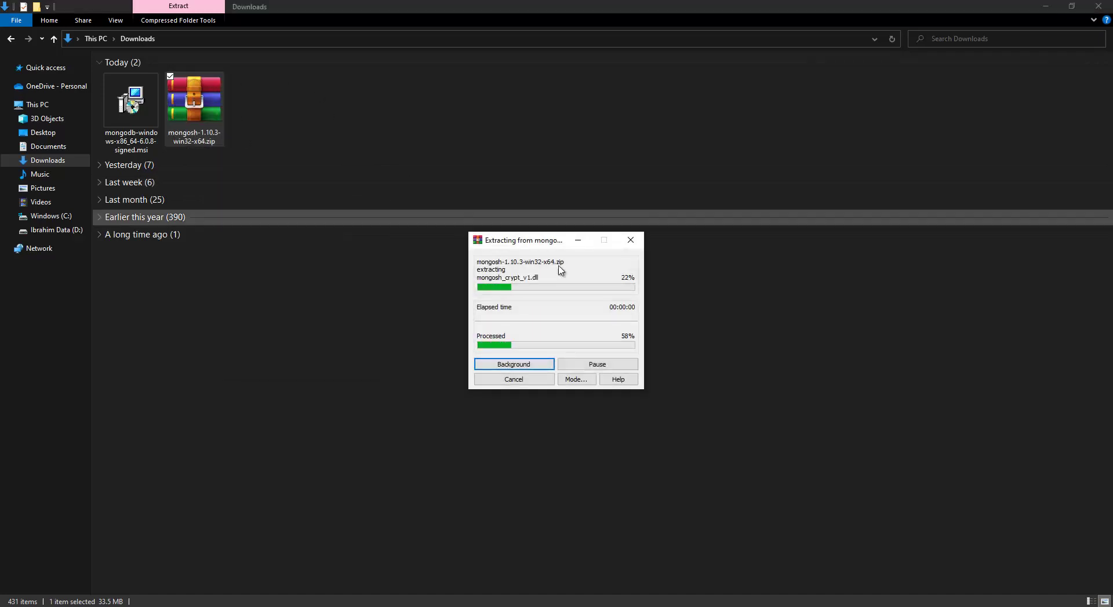
Open the bin folder inside the extracted mongosh-1.10.3-win32-x64 folder, show its contents as large icons and select mongosh.exe
double_click(258, 102)
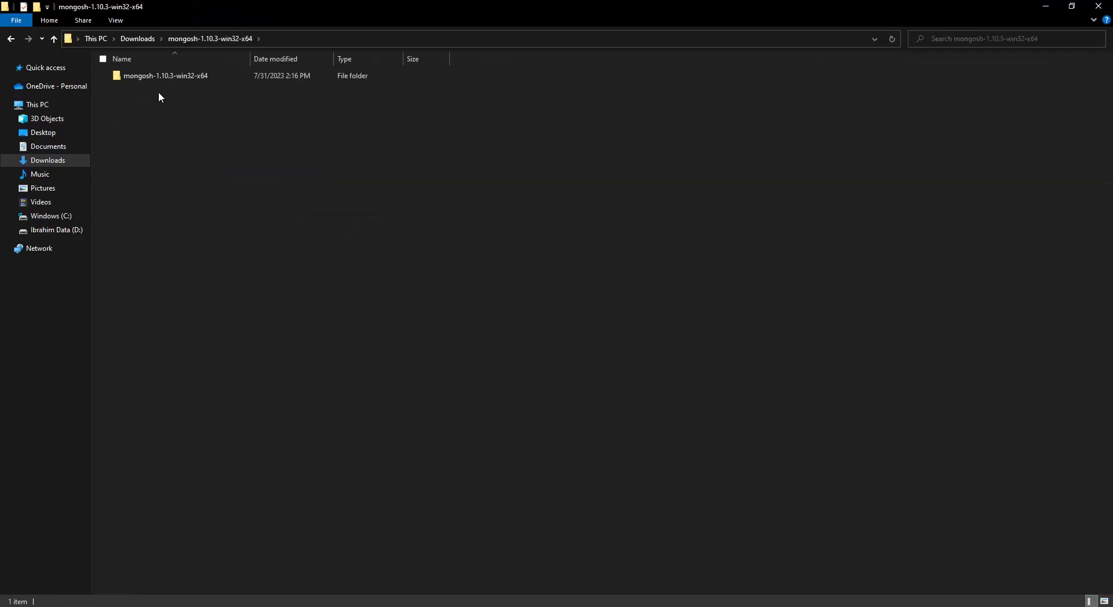
click(133, 78)
double_click(134, 78)
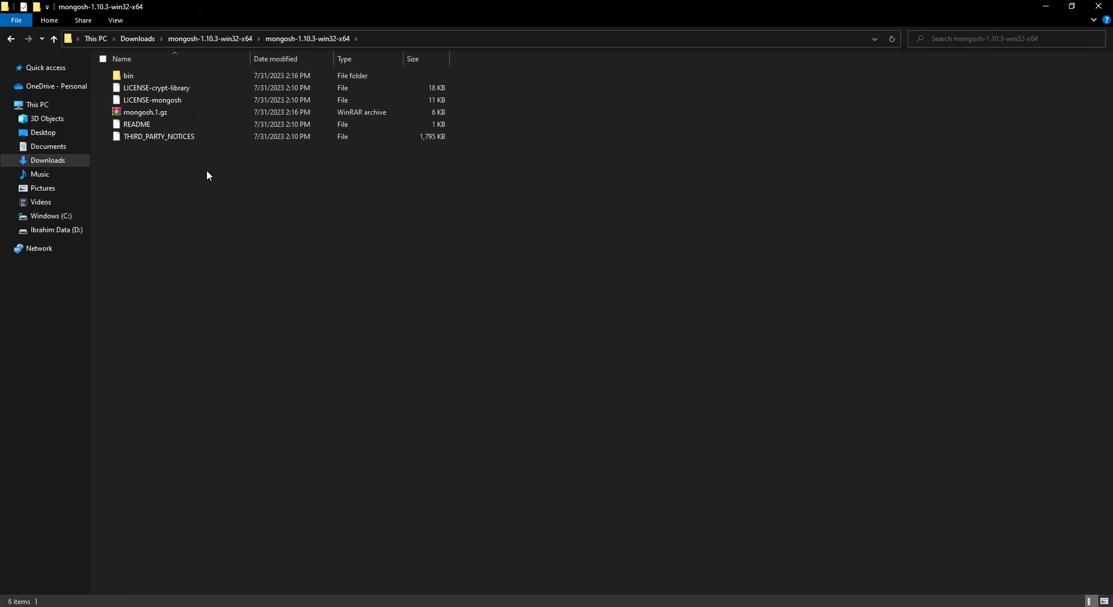
key(ctrl+shift+2)
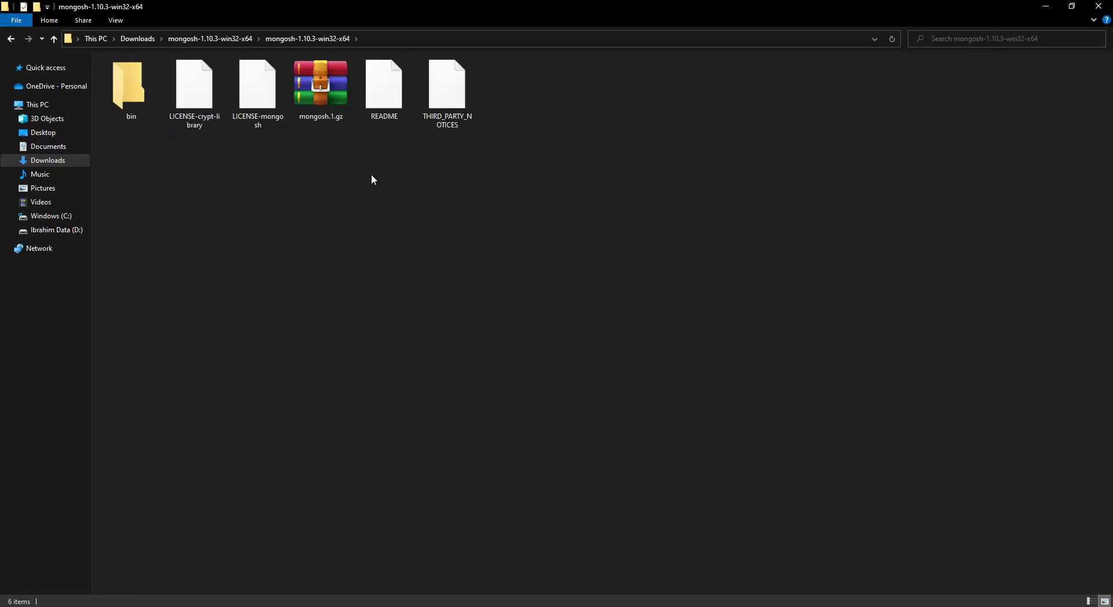
double_click(129, 87)
key(ctrl+shift+2)
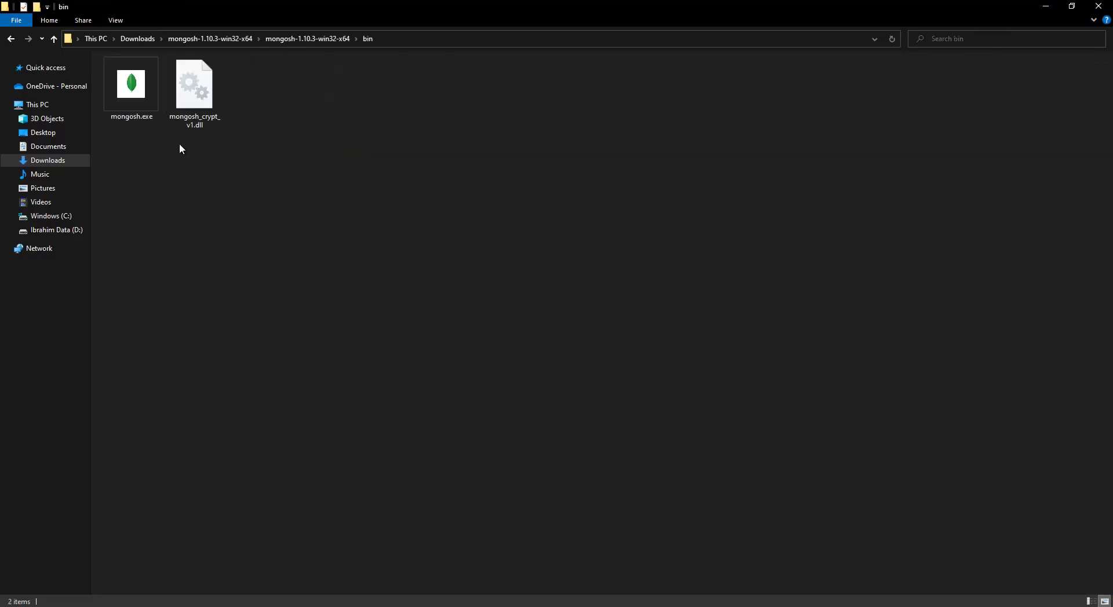
click(132, 110)
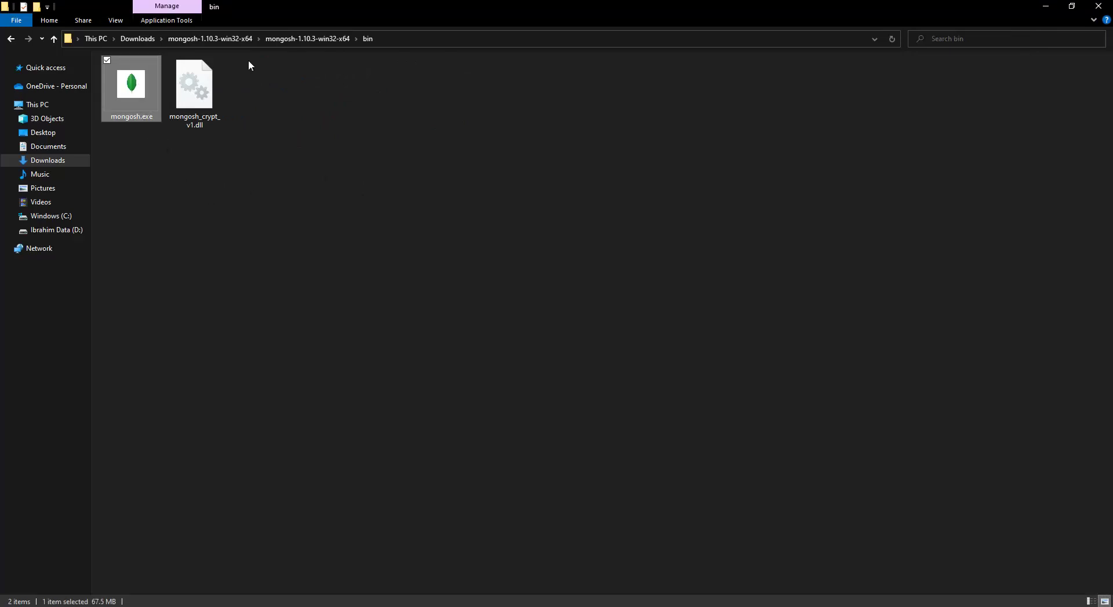
Reopen the shell's bin folder, run mongosh.exe with the default mongodb://localhost/ connection string and close the shell window
click(295, 40)
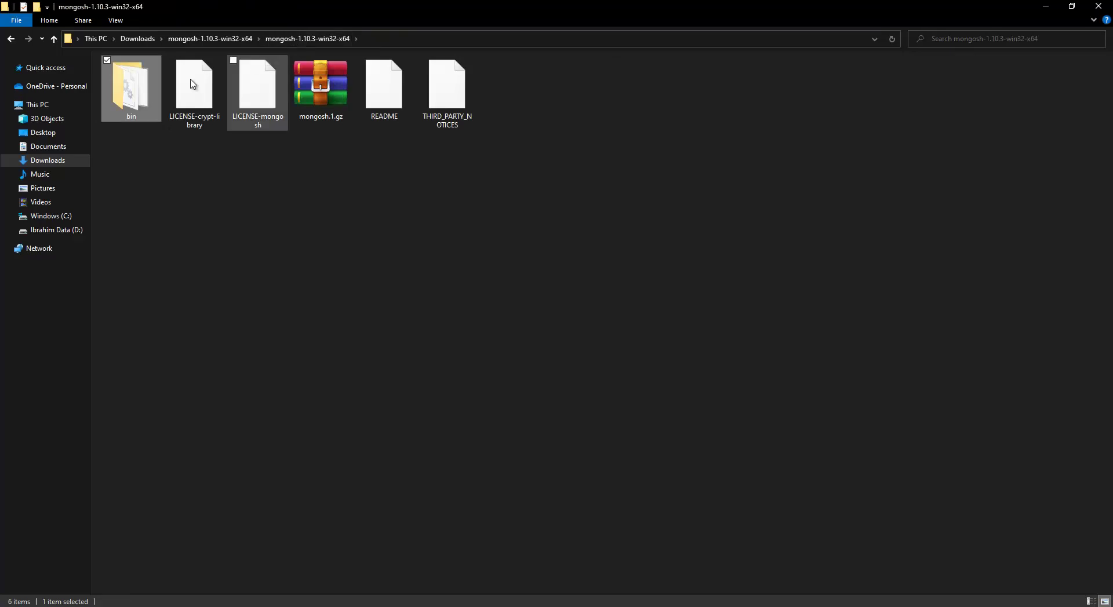
double_click(142, 99)
double_click(140, 99)
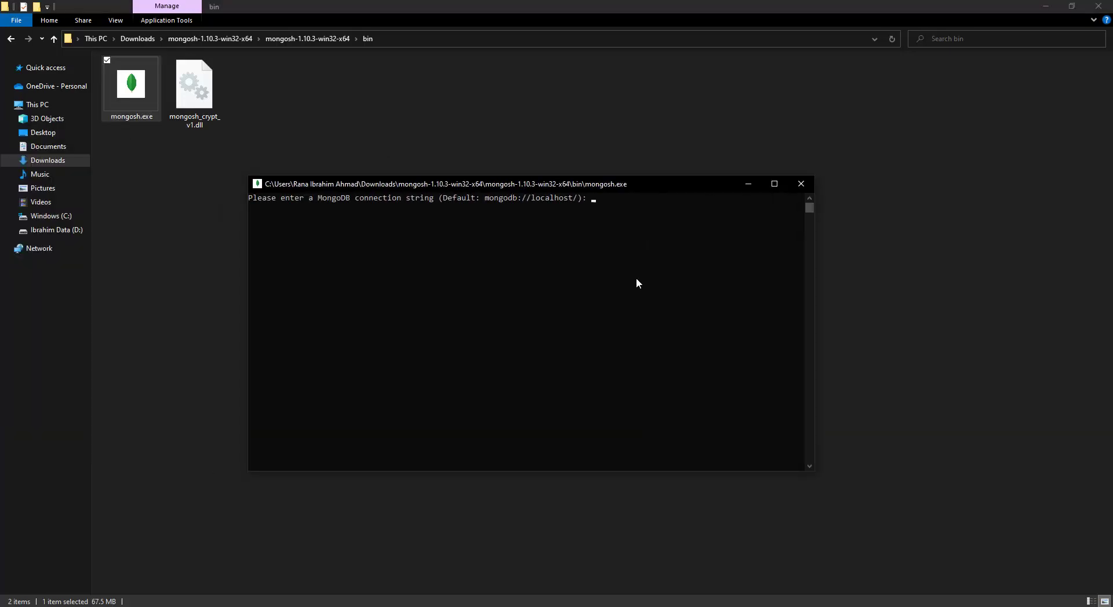
click(634, 282)
key(Escape)
key(Return)
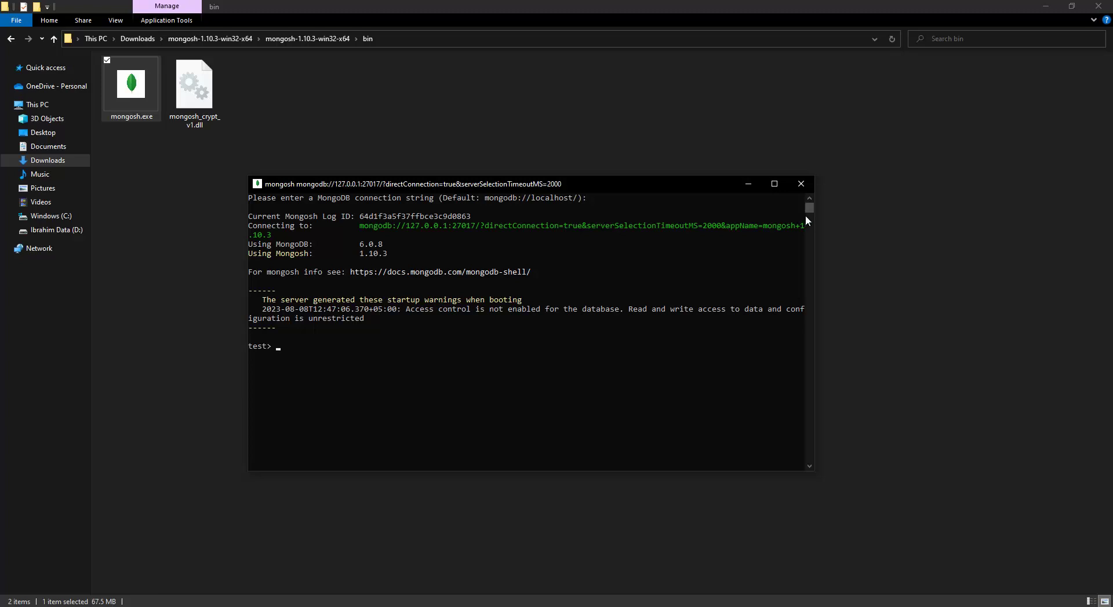
click(800, 185)
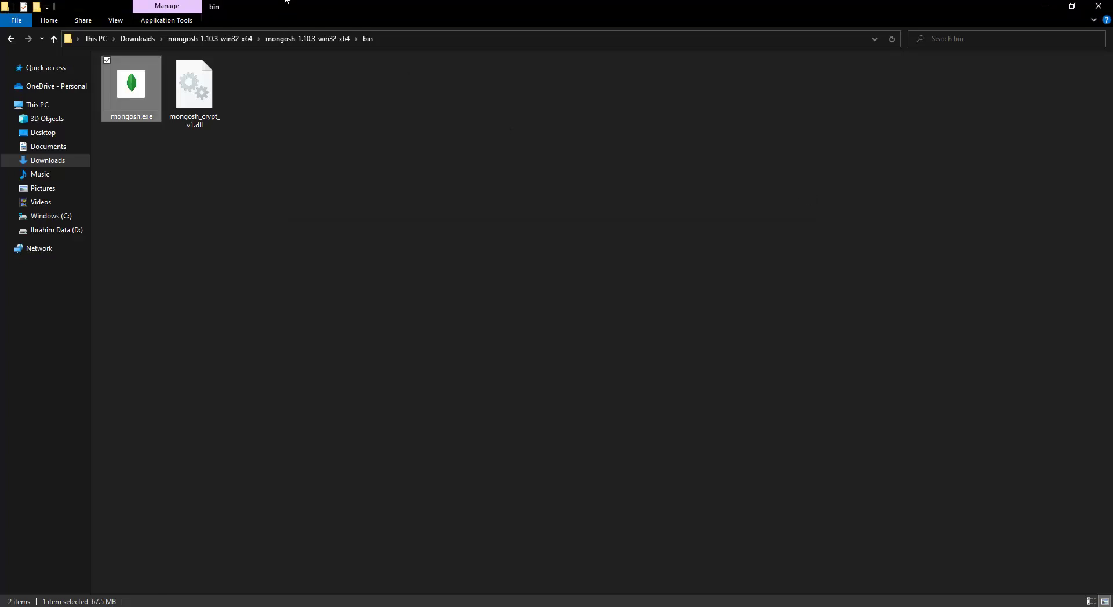
Return to the extracted mongosh-1.10.3-win32-x64 folder, look inside the mongosh.1.gz archive and close it
click(298, 39)
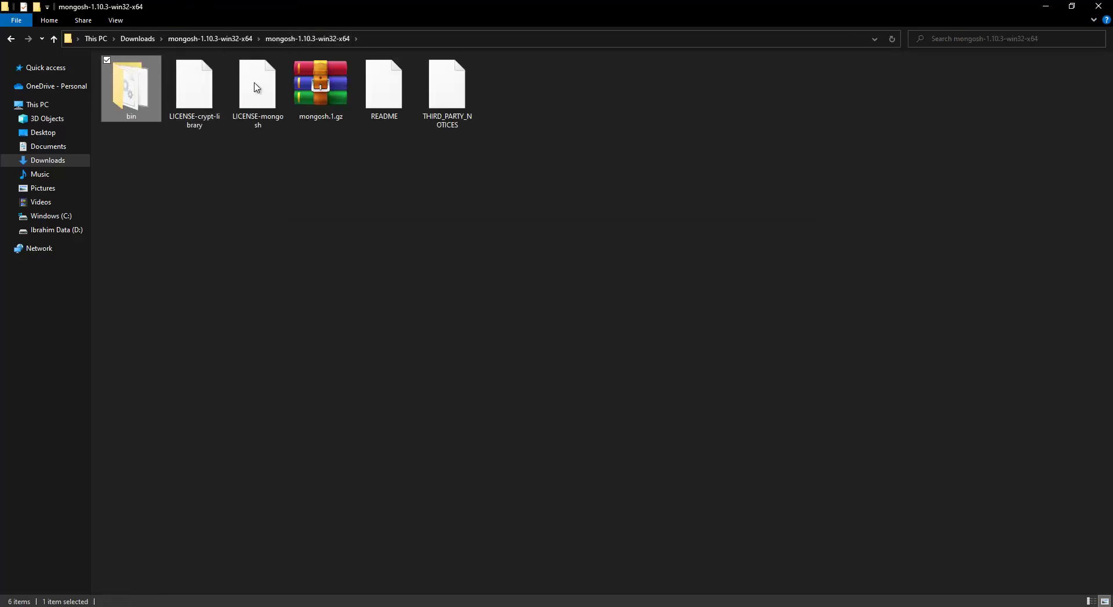
click(303, 89)
double_click(303, 90)
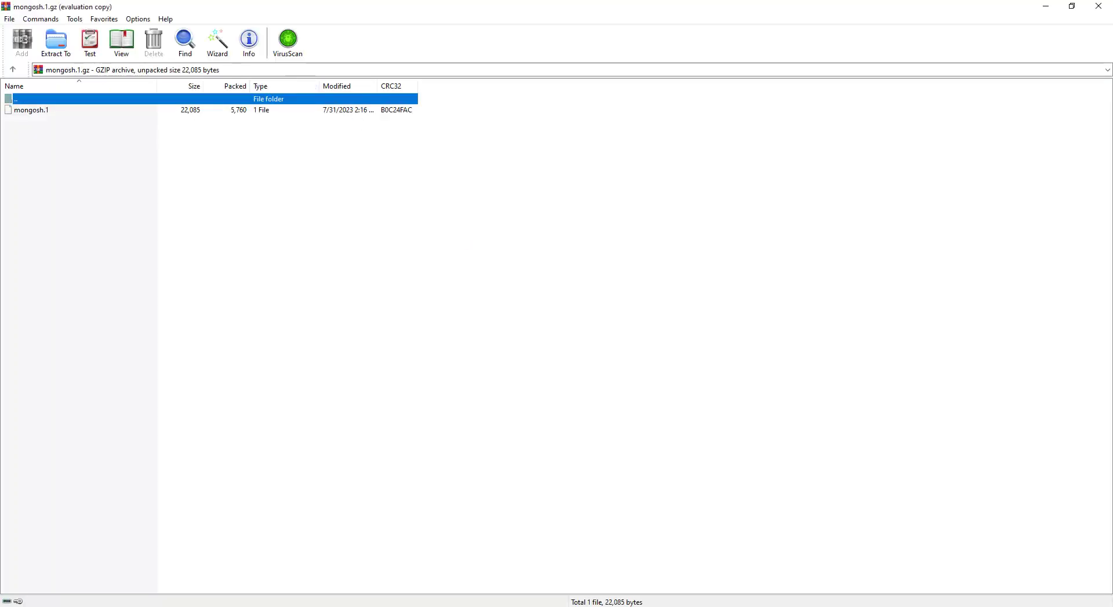
click(1097, 5)
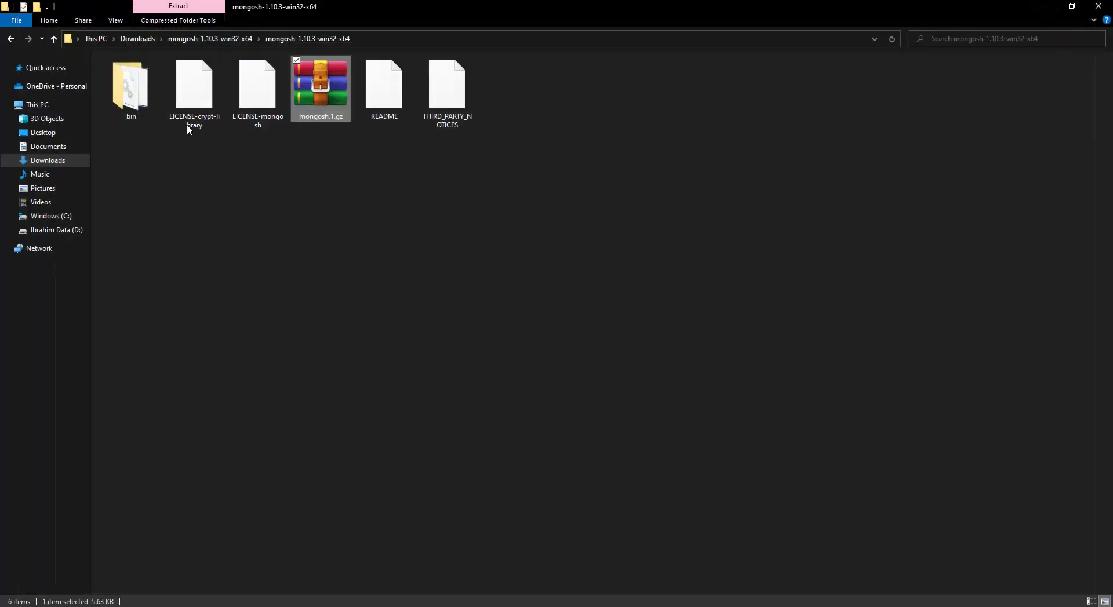
Copy mongosh.exe and mongosh_crypt_v1.dll from the shell's bin folder and switch to the window showing the server's bin folder
double_click(130, 87)
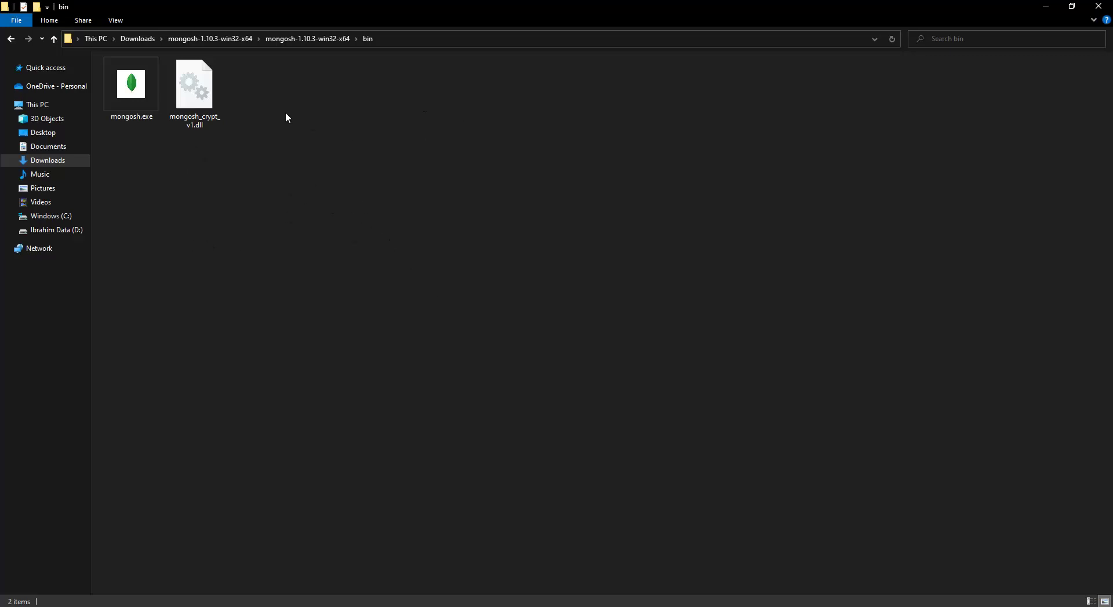
drag(122, 157, 291, 71)
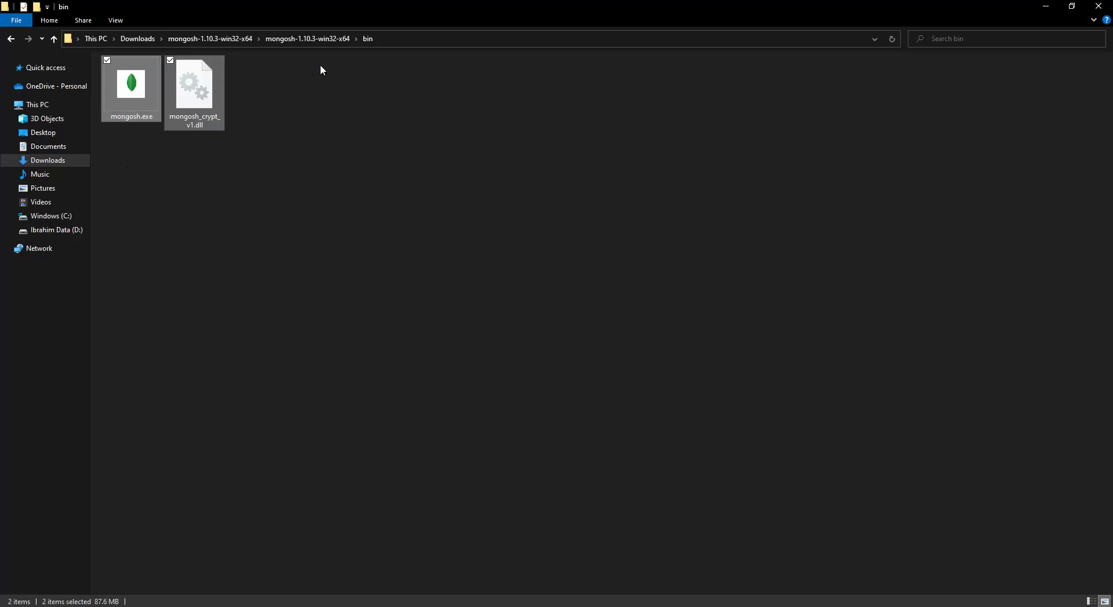
key(alt+Tab)
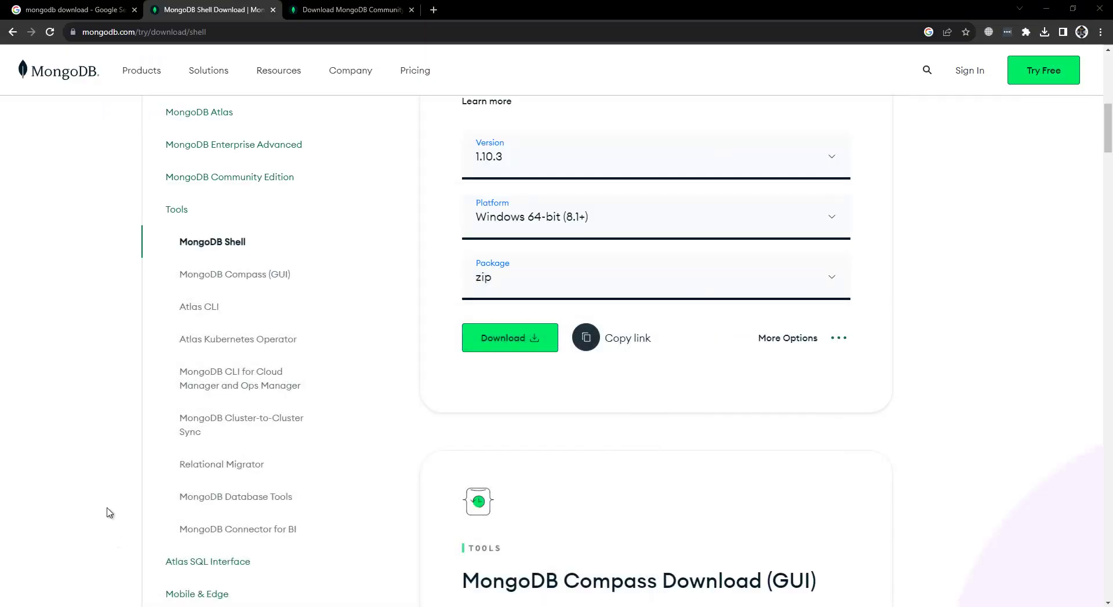
key(alt+Tab)
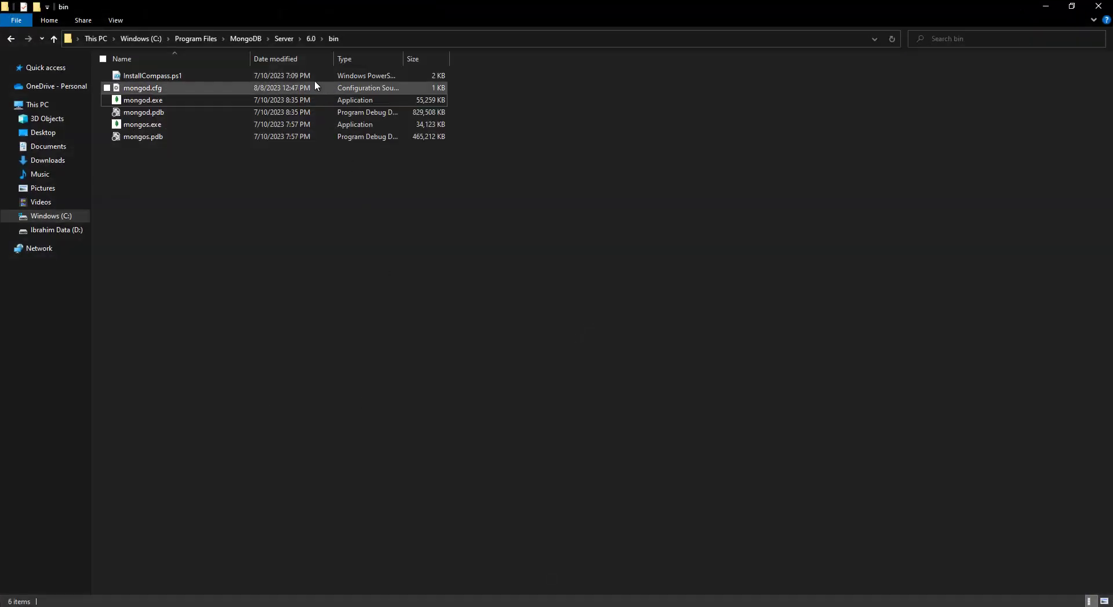
Go up from the server's bin folder to the C: drive and open Program Files
click(242, 42)
click(197, 39)
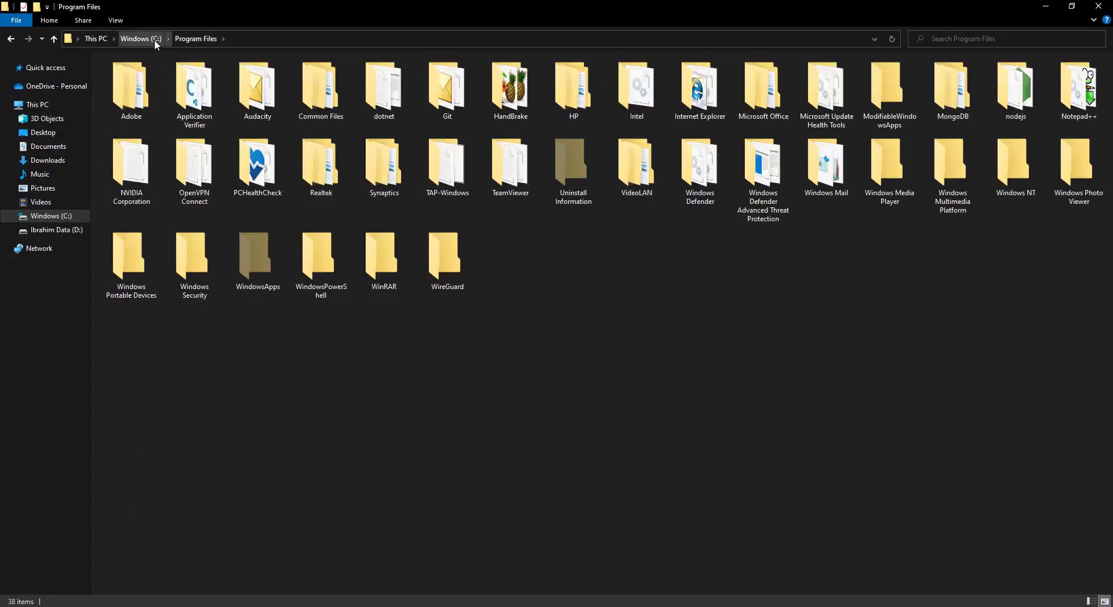
click(144, 38)
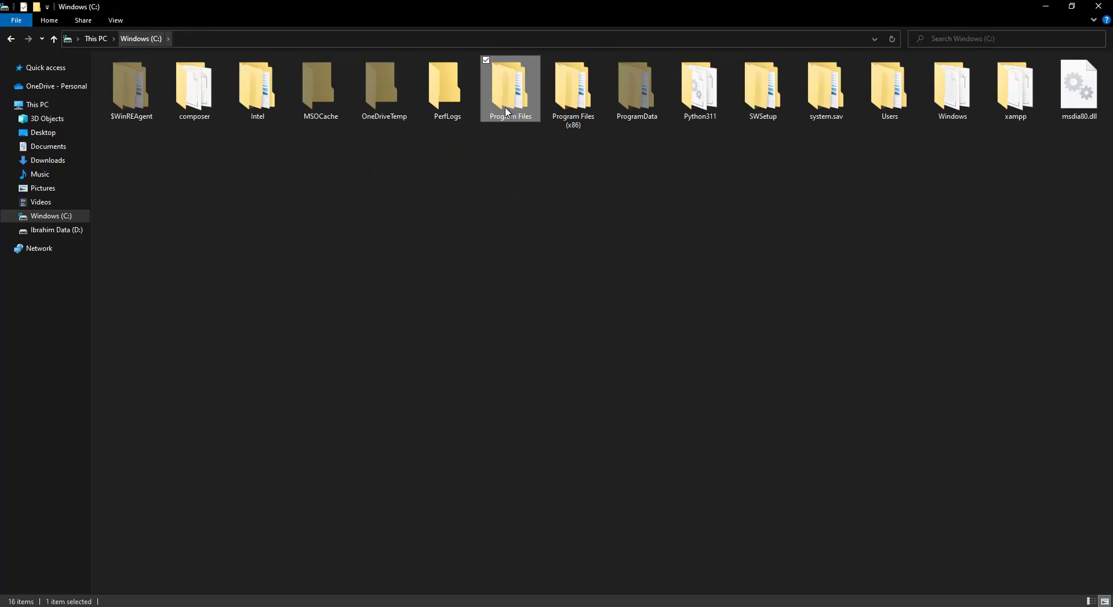
double_click(507, 96)
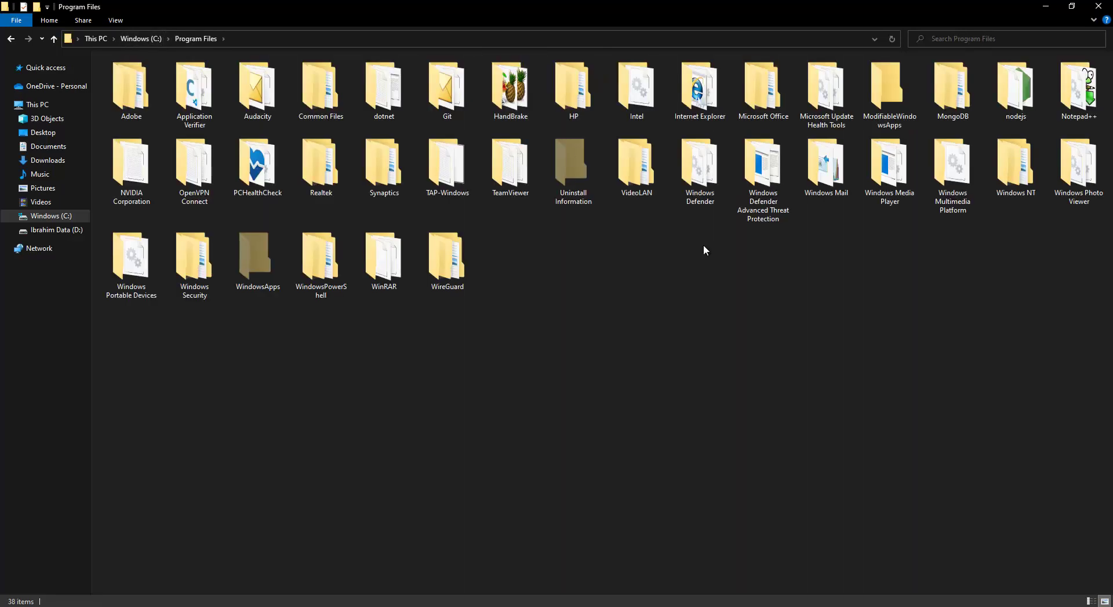
Try several folder layouts in Program Files and finish with the Details view
key(ctrl+shift+6)
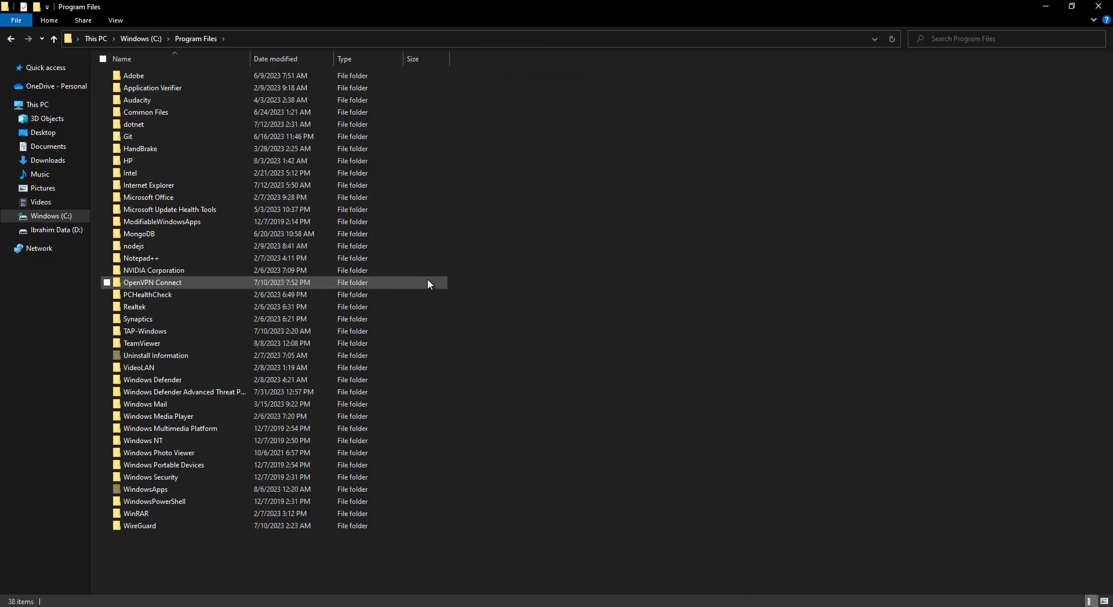
key(ctrl+shift+7)
key(ctrl+shift+8)
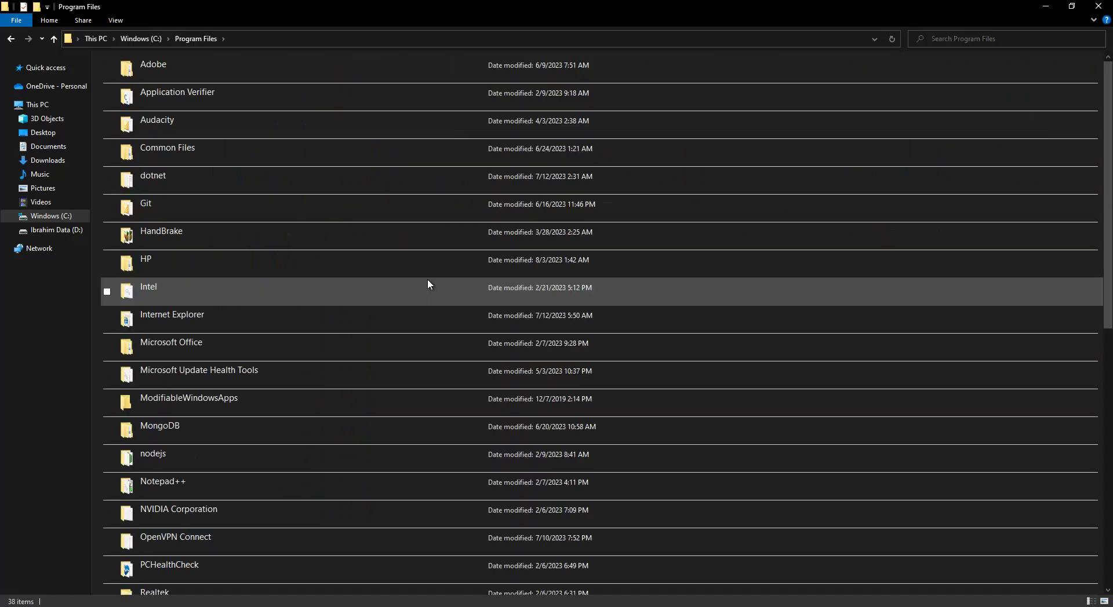
key(ctrl+shift+1)
key(ctrl+shift+2)
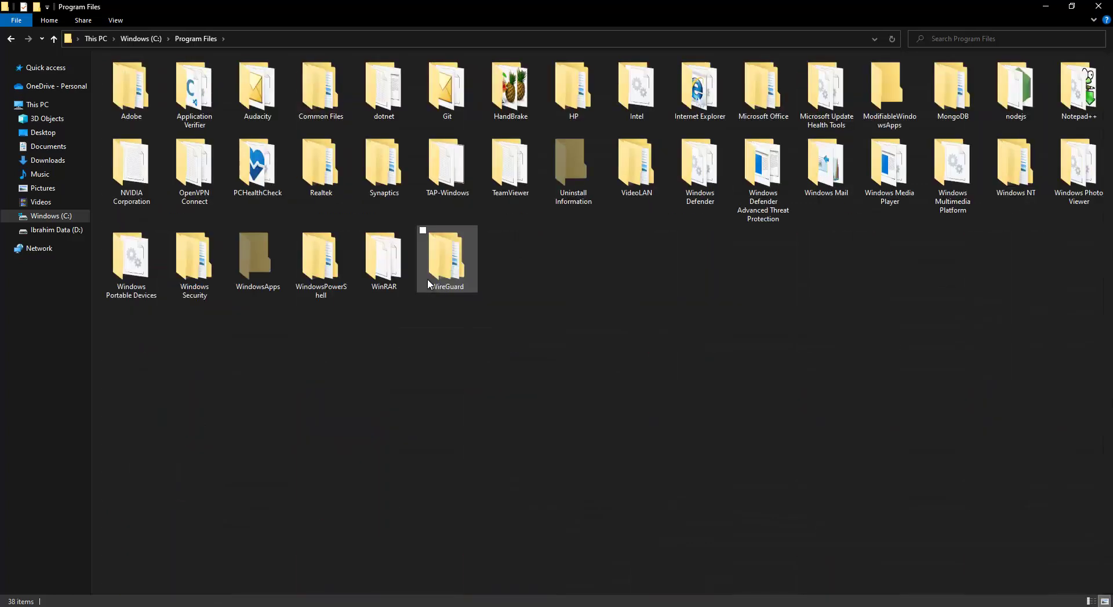
key(ctrl+shift+8)
key(ctrl+shift+4)
key(ctrl+shift+6)
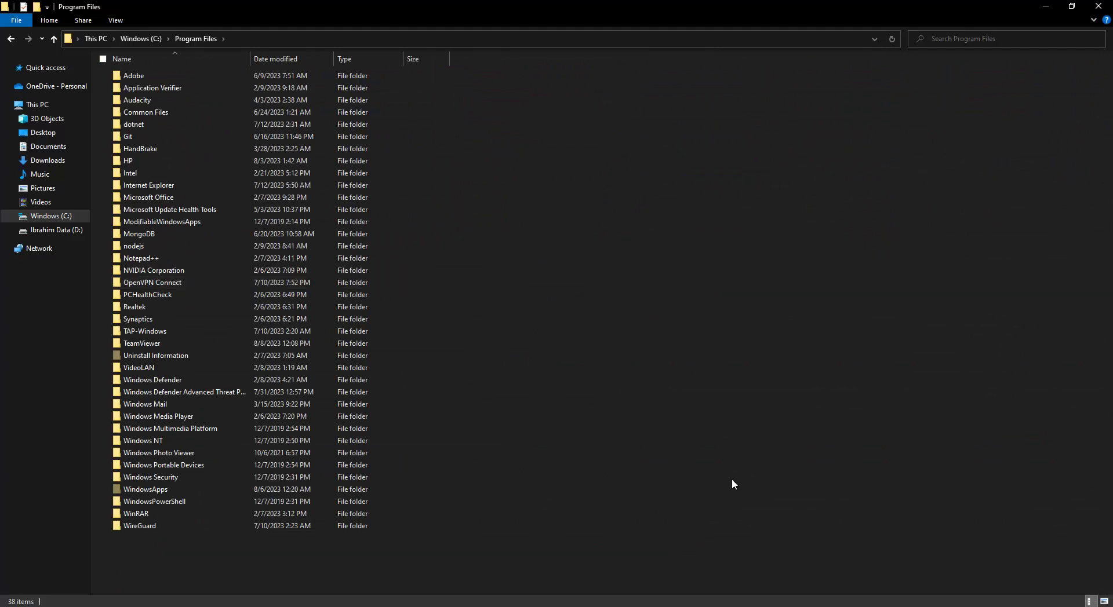
Open the bin folder under MongoDB\Server\6.0 in Program Files
click(150, 234)
double_click(150, 234)
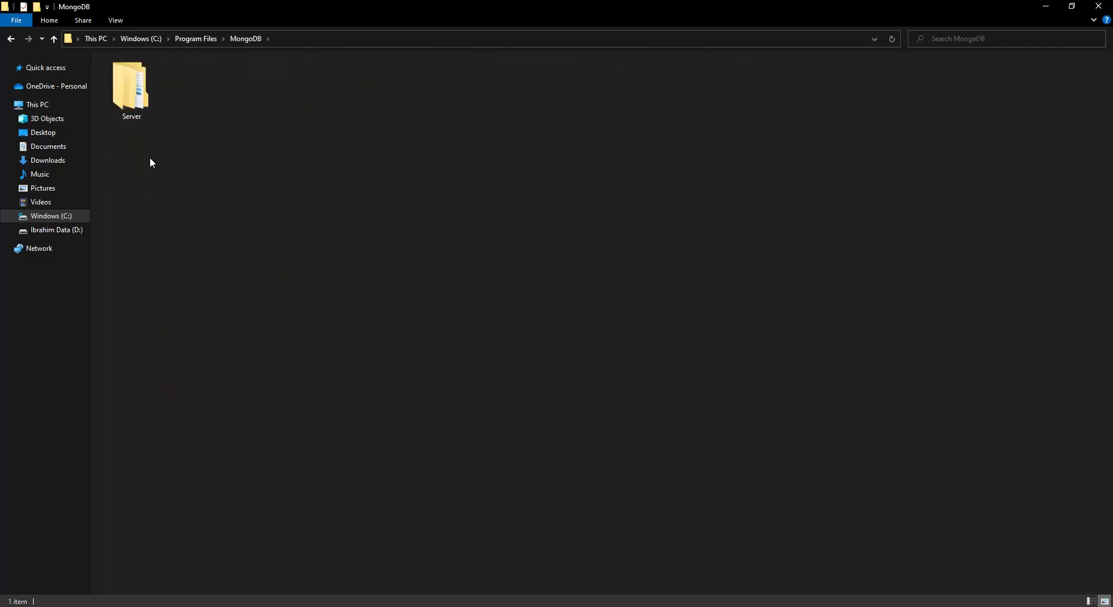
double_click(130, 87)
double_click(128, 77)
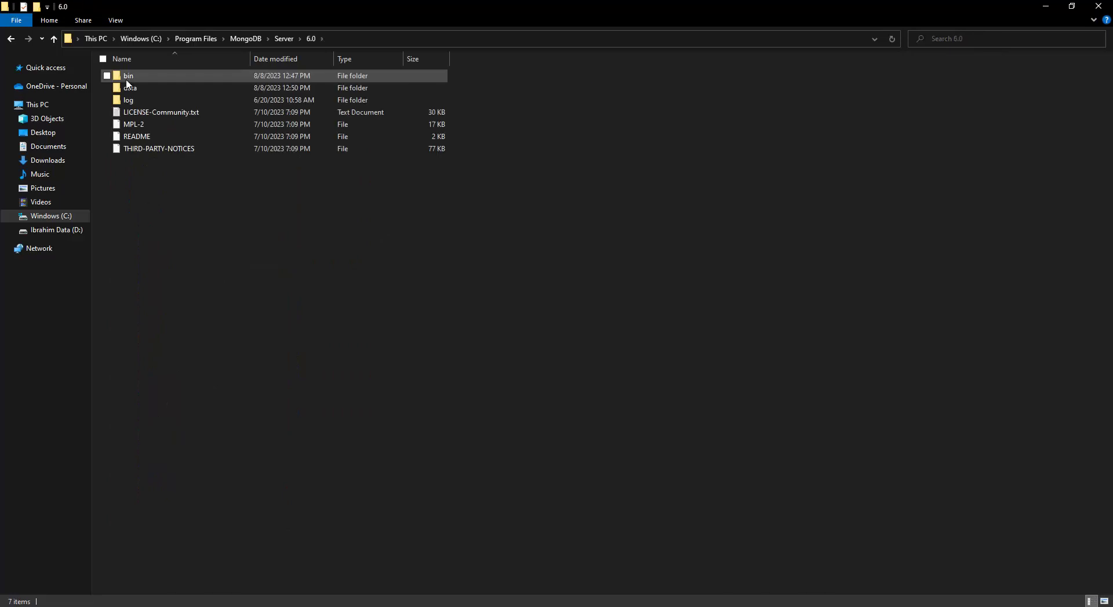
double_click(128, 77)
Paste the copied mongosh files into the server's bin folder, granting administrator permission for all items
key(ctrl+v)
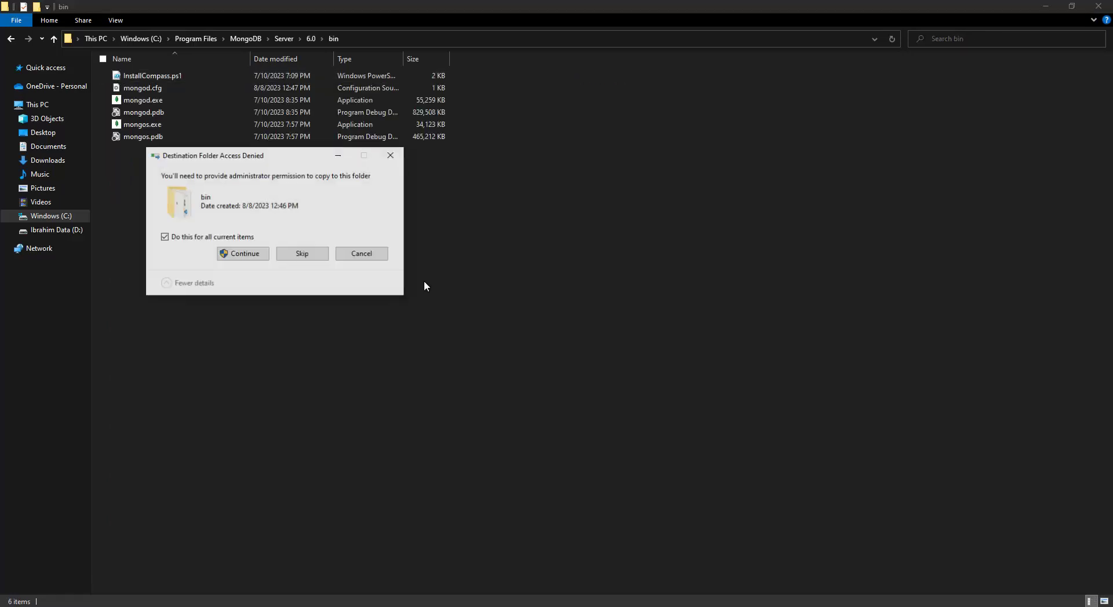
click(244, 254)
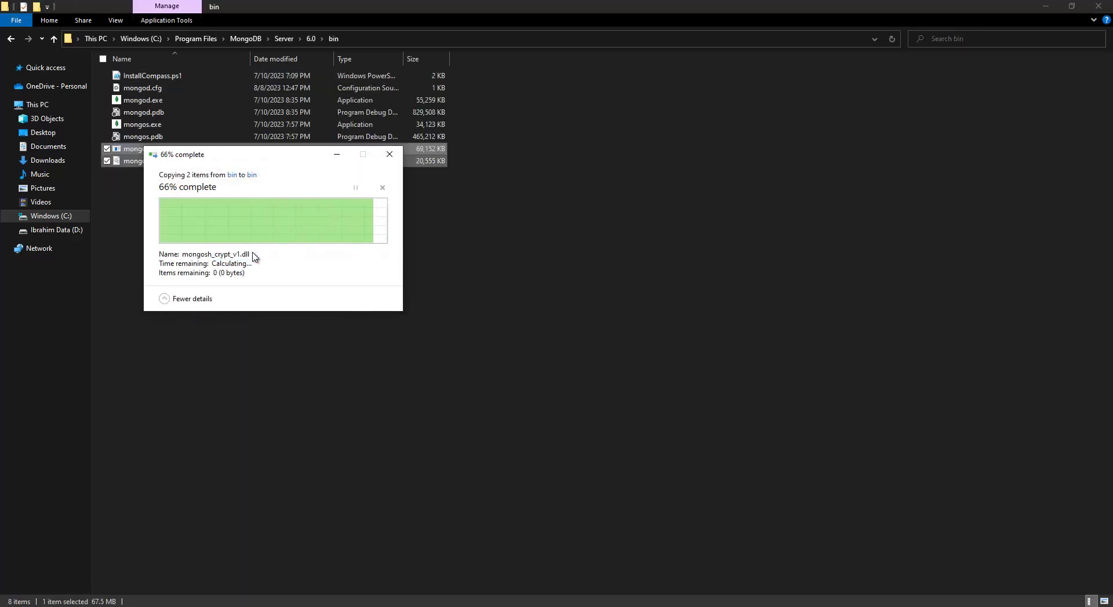
click(306, 317)
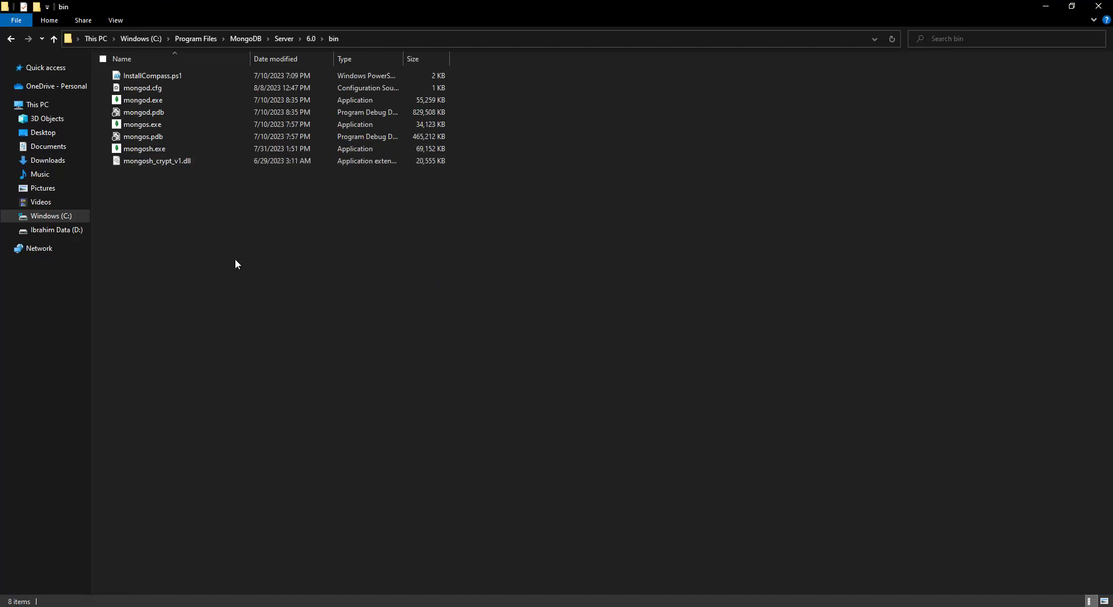
Search Windows for mongosh and dismiss the search to return to the server's bin folder
key(super)
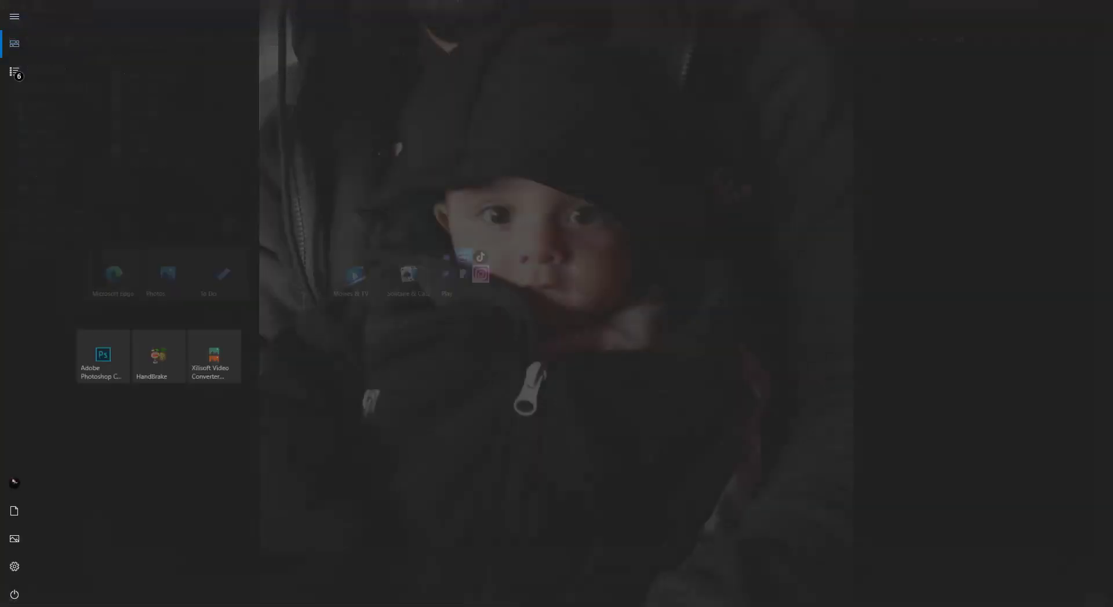
text(mon)
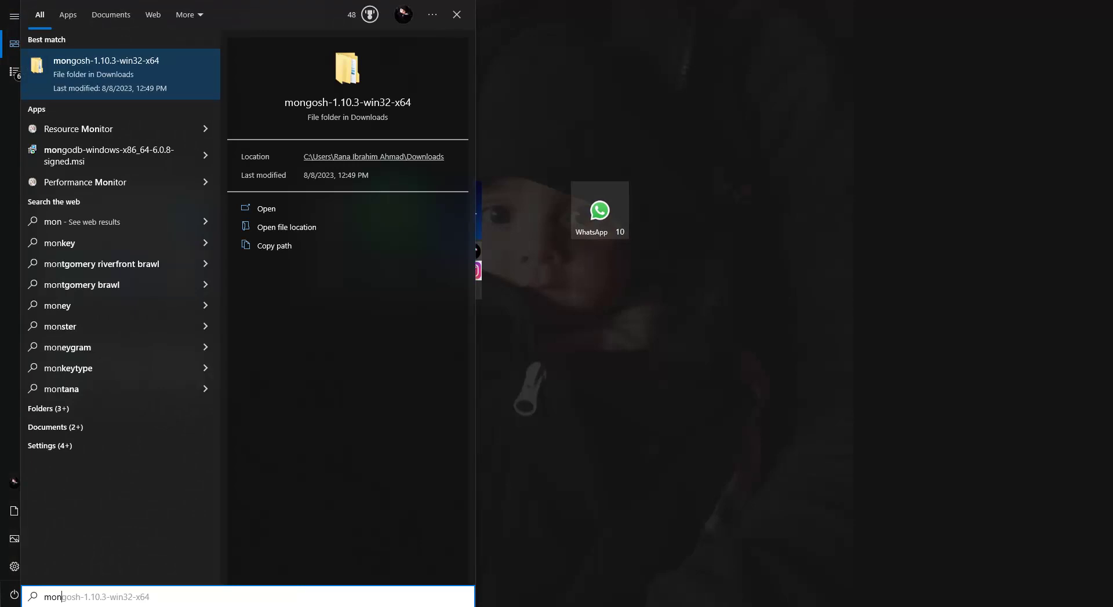
text(gosh)
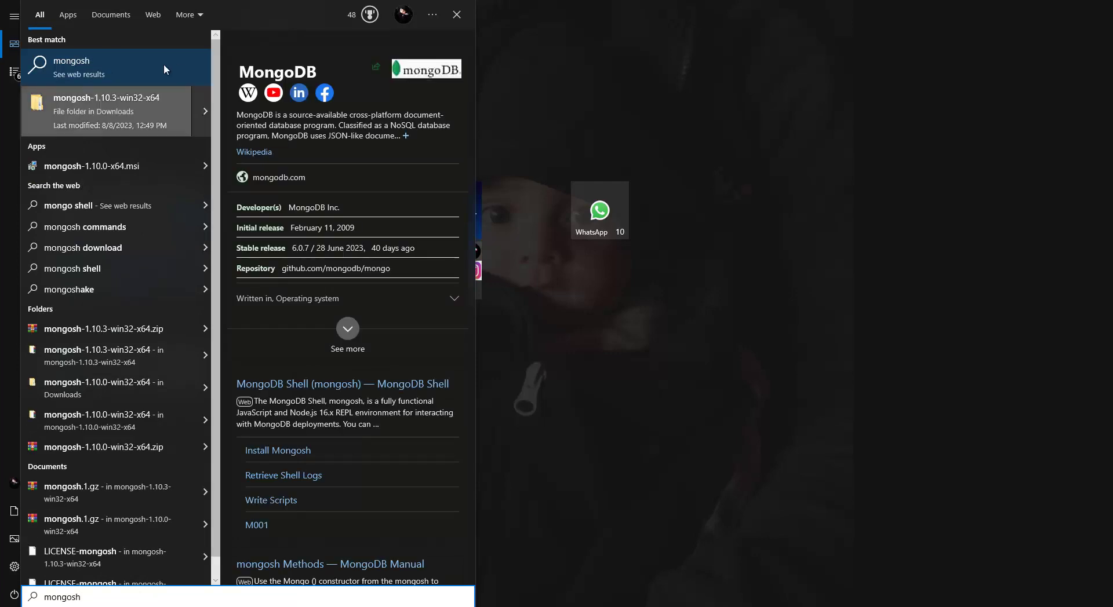
click(611, 293)
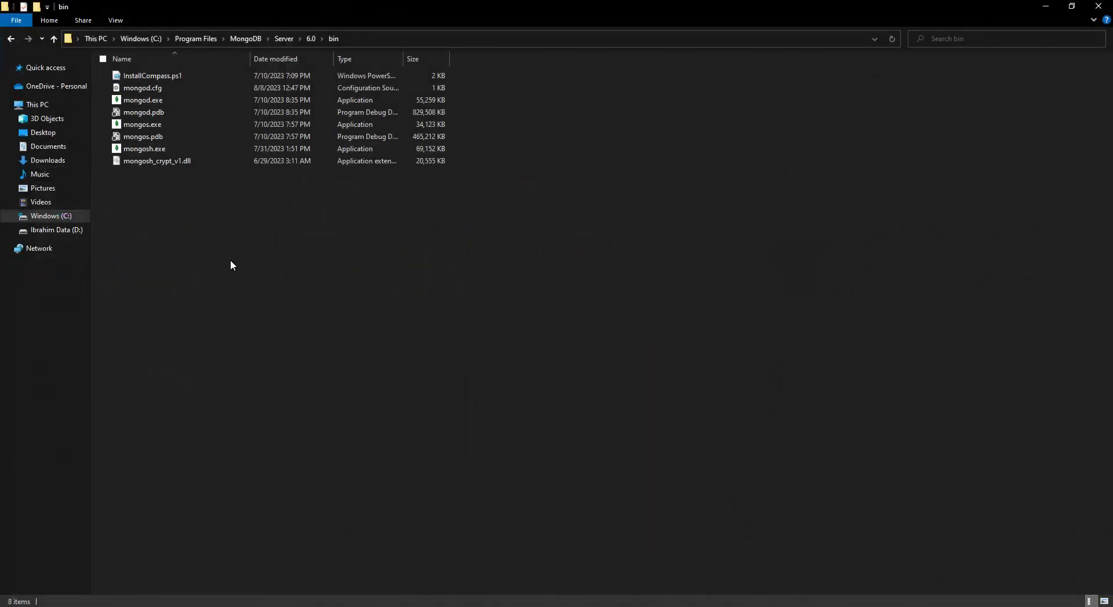
Run mongosh.exe from the server's bin folder and connect with the default mongodb://localhost/ connection string
click(128, 152)
double_click(127, 156)
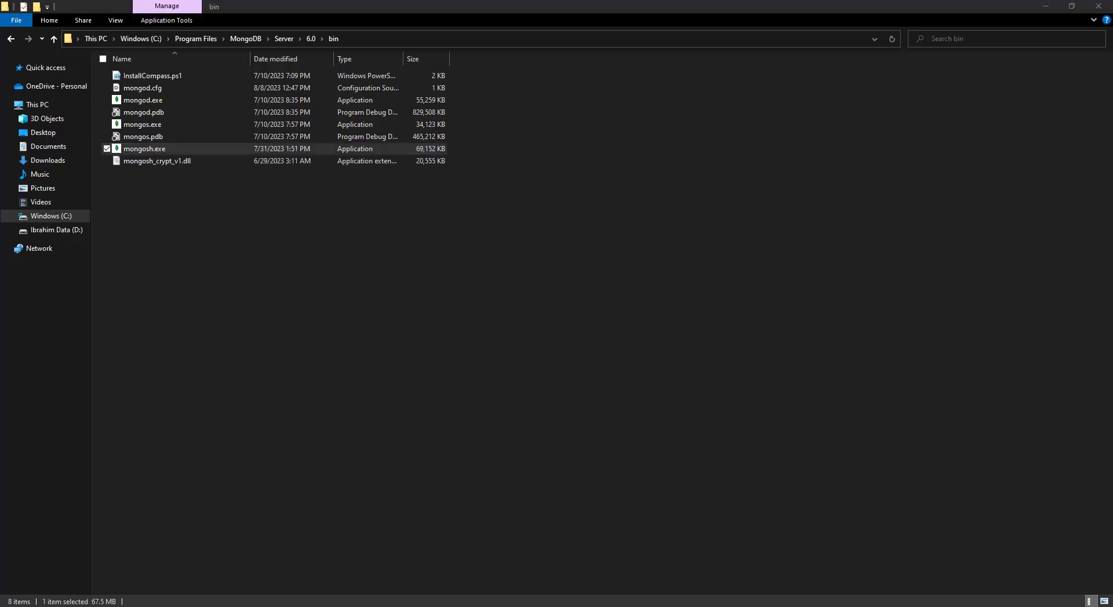
click(615, 312)
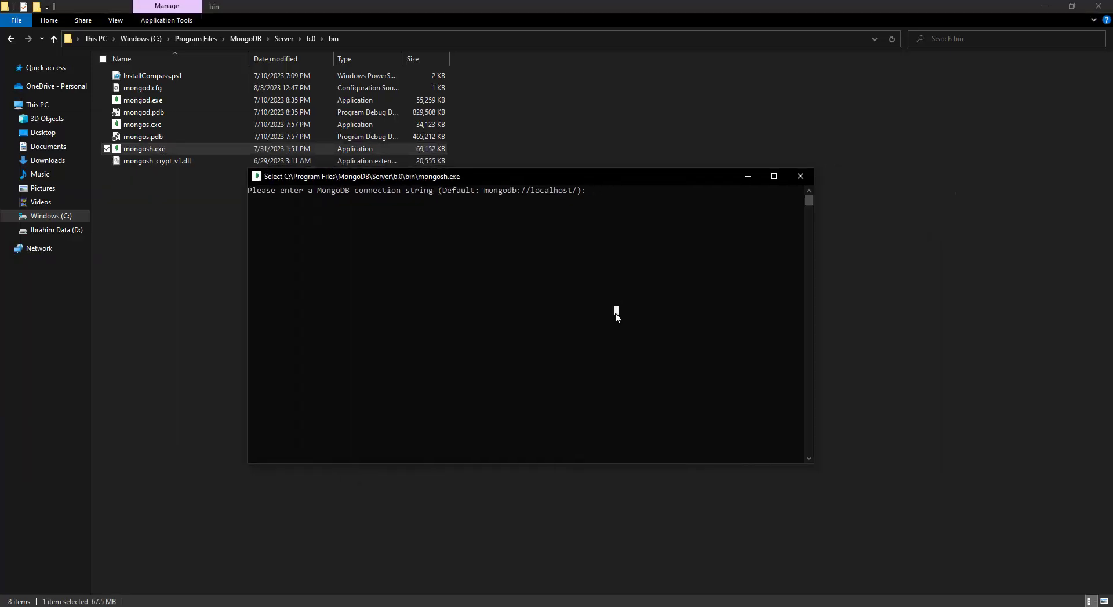
key(Return)
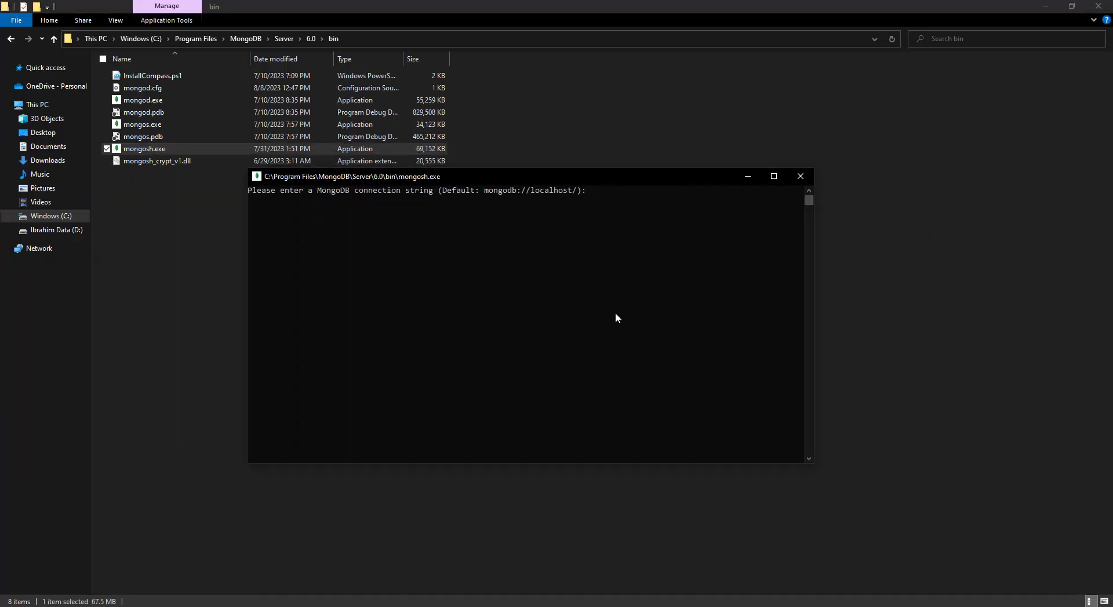
key(Return)
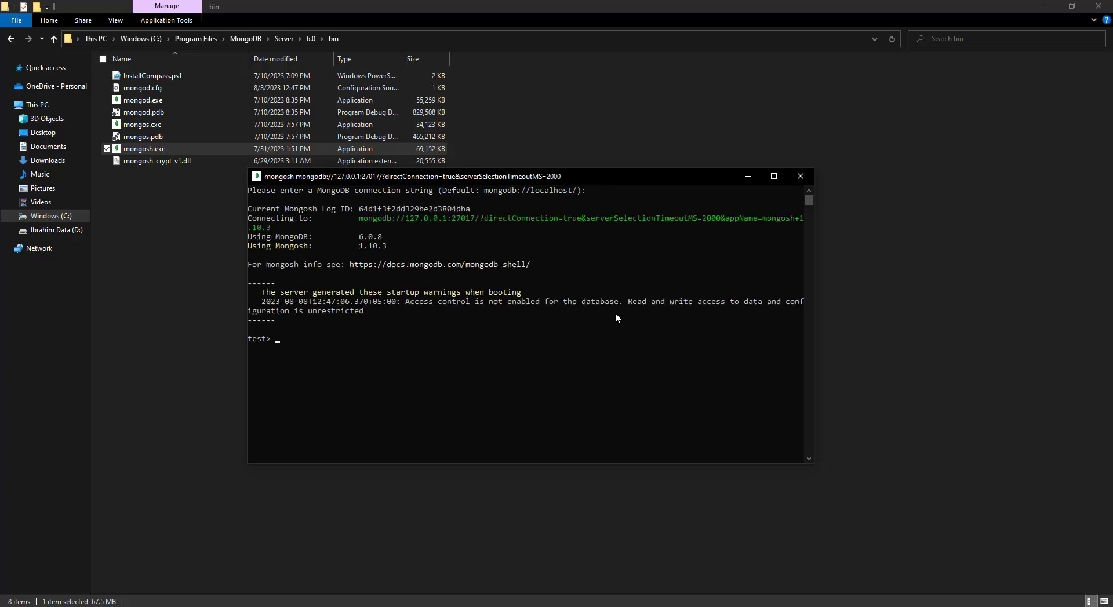
List the databases with show dbs, and clear the shell screen
text(shod)
text( dbs)
key(Return)
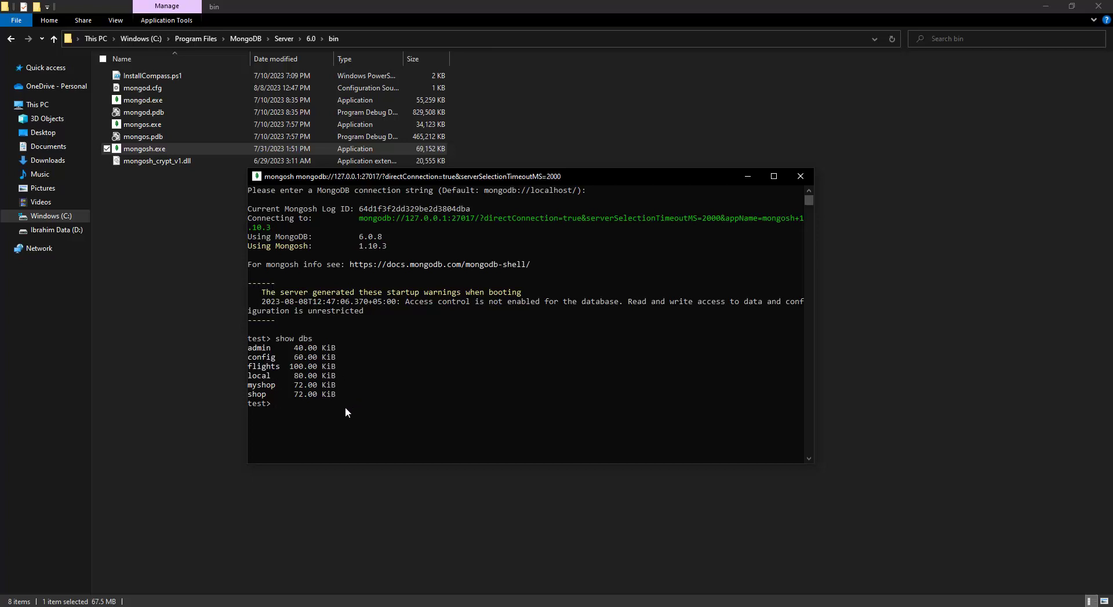
key(ctrl+l)
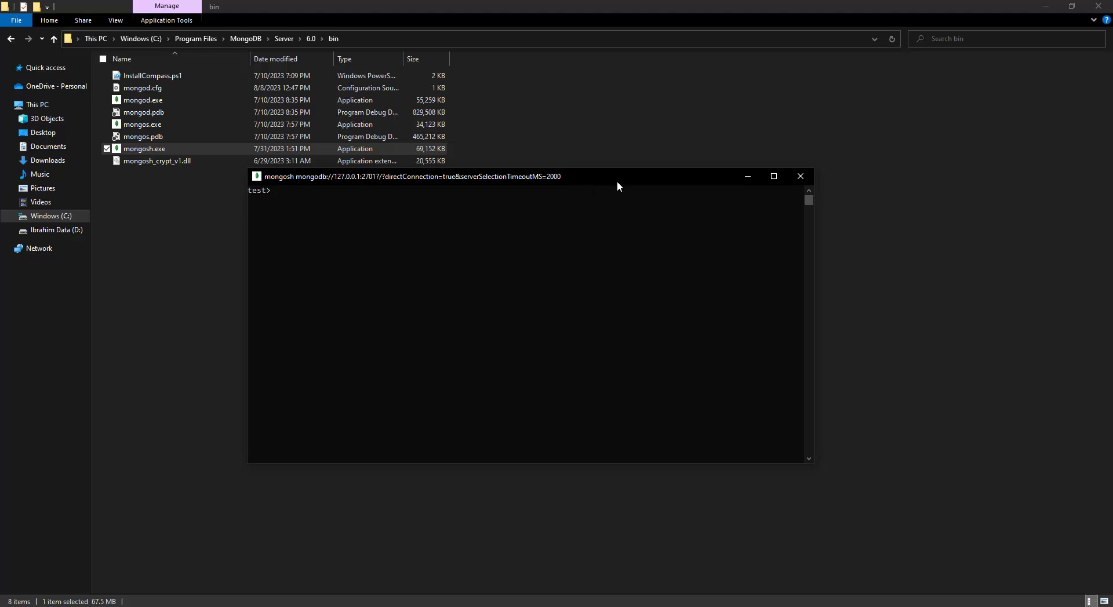
mouse_move(619, 183)
mouse_down()
mouse_move(623, 203)
mouse_move(613, 202)
mouse_up()
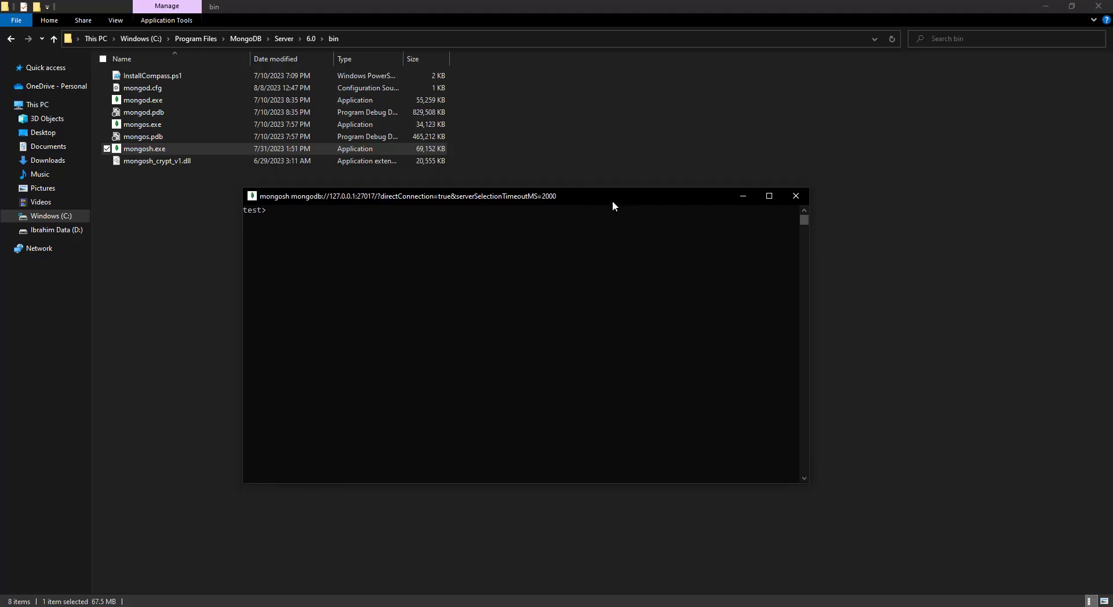